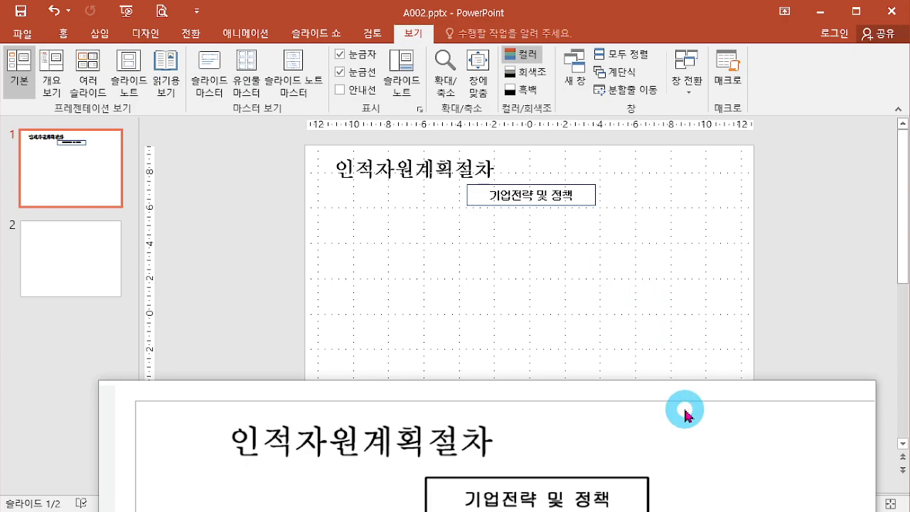
Move the reference diagram window out of the way and return to the slide in A002.pptx.
left_click_drag(640, 438, 667, 257)
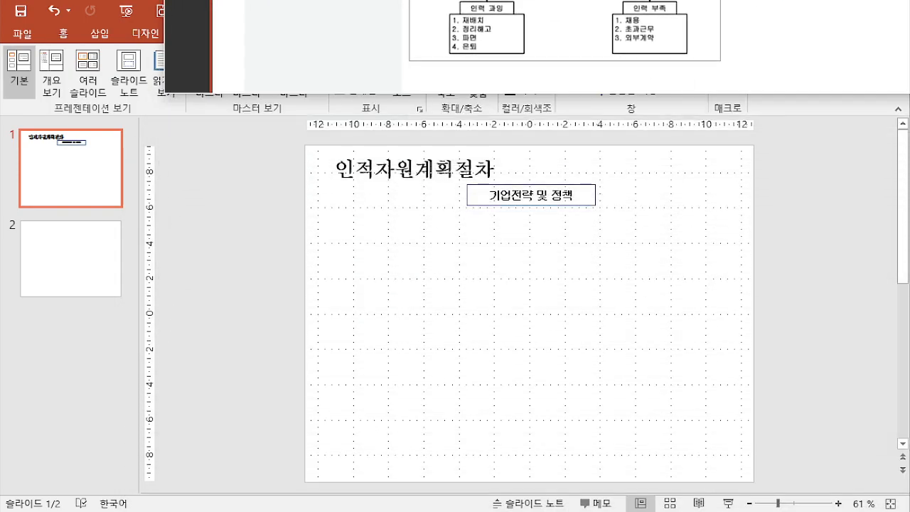
left_click(578, 207)
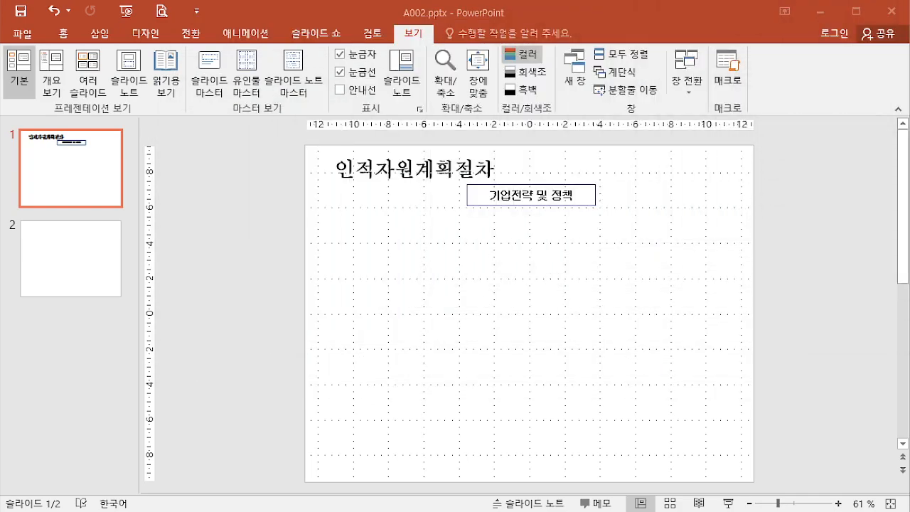
left_click(358, 80)
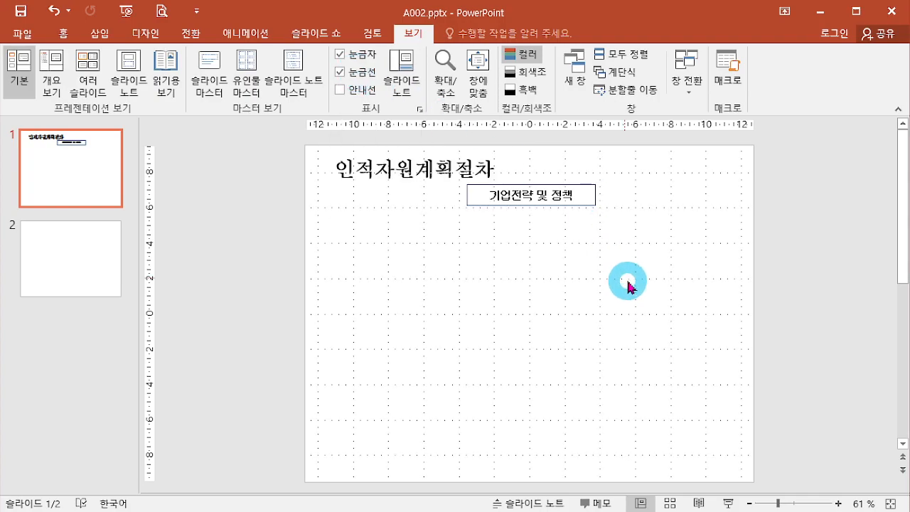
Enlarge the slide view to 100% and narrow the slide thumbnail area to give the canvas more room.
scroll(577, 270, "up", 2)
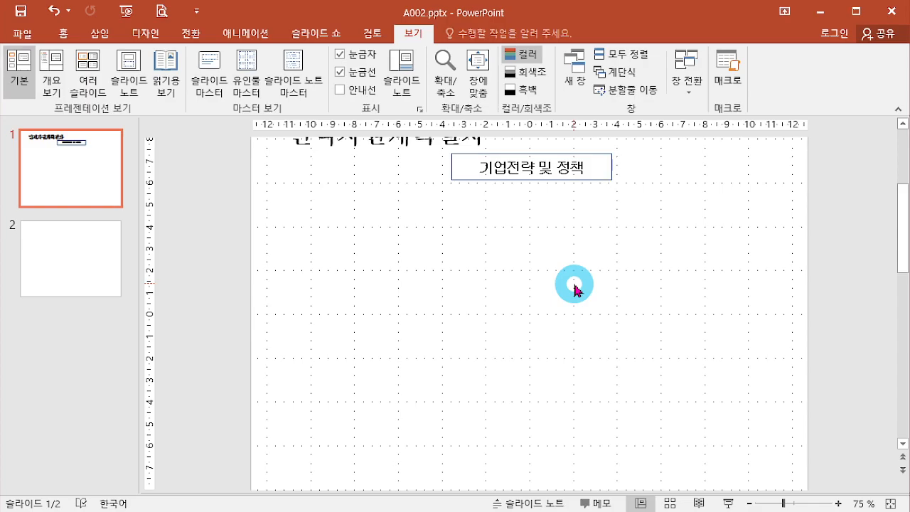
scroll(574, 292, "up", 3)
scroll(575, 292, "up", 4)
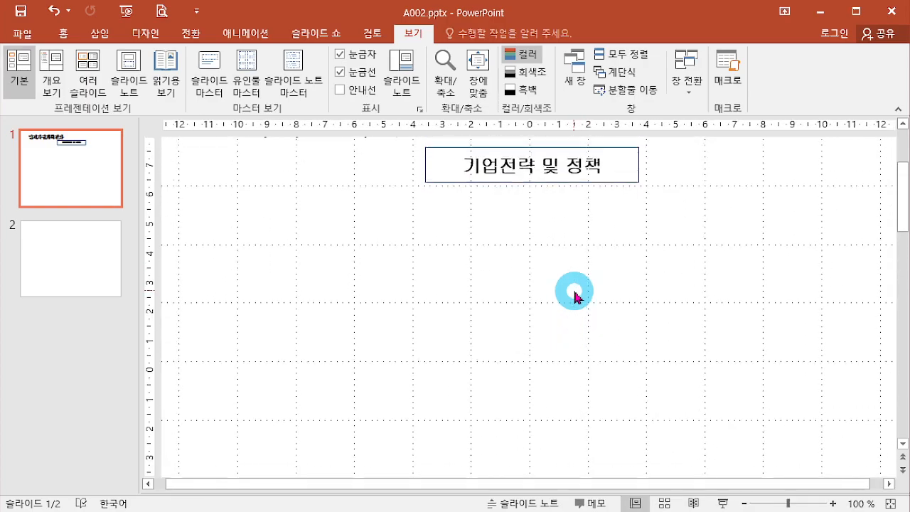
scroll(615, 334, "down", 5)
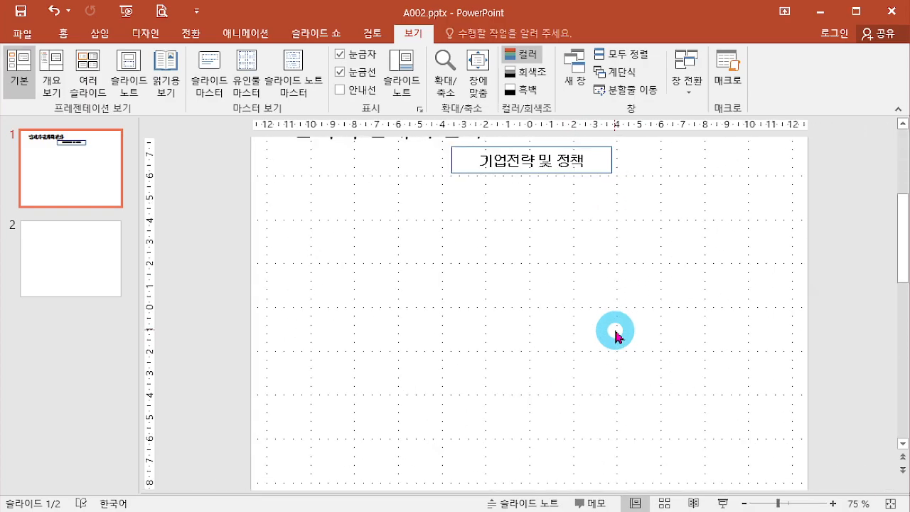
left_click_drag(136, 162, 80, 161)
scroll(490, 270, "up", 1)
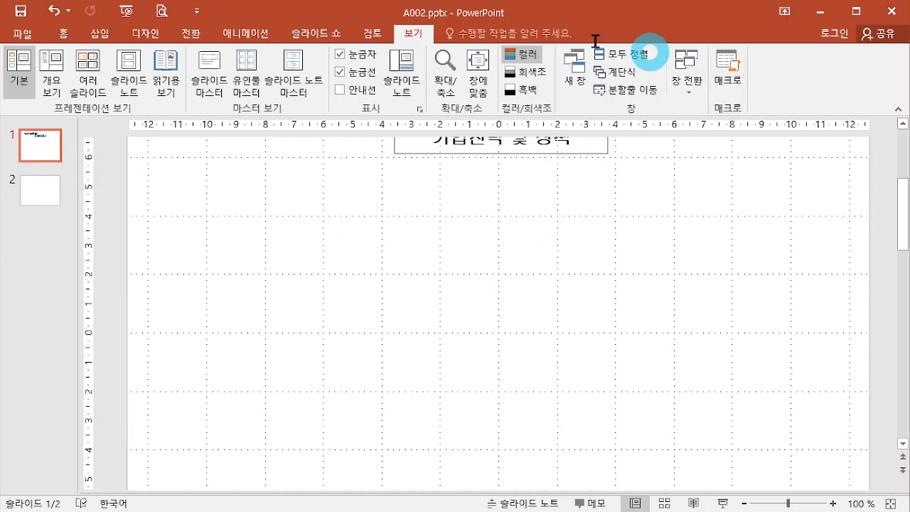
Collapse the ribbon to free vertical space, and check that its commands still open temporarily when called up.
left_click(897, 110)
scroll(806, 229, "up", 2)
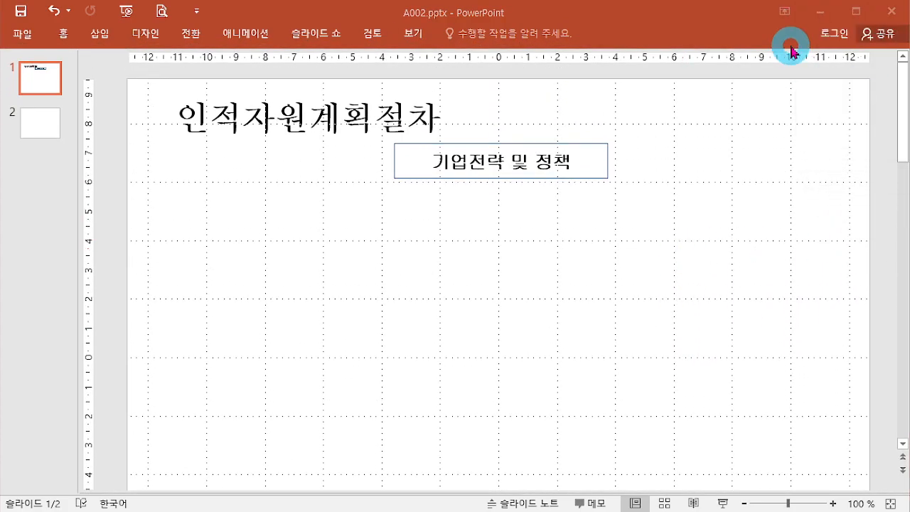
left_click(316, 34)
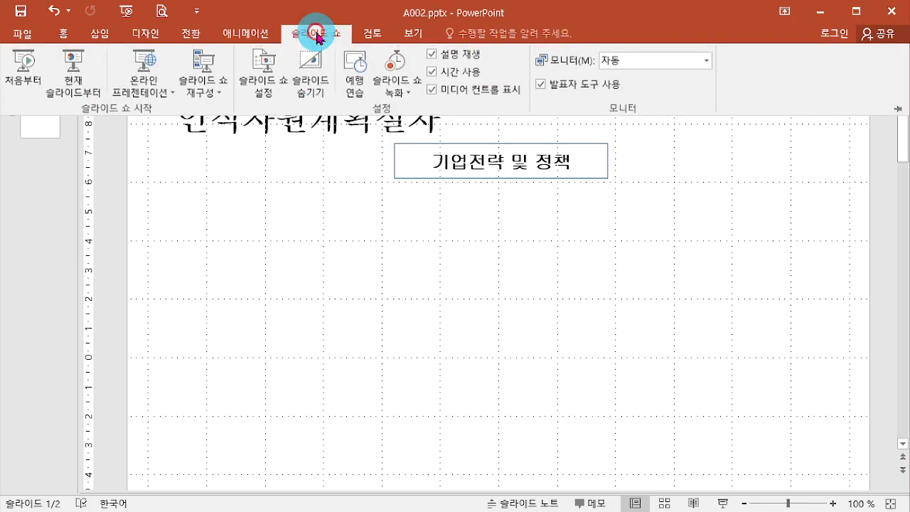
left_click(402, 247)
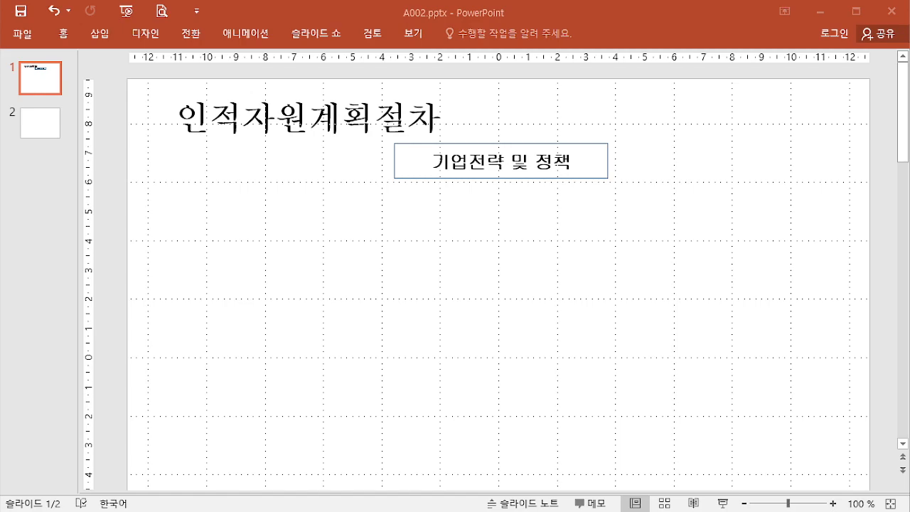
Duplicate the 기업전략 및 정책 box three times: one directly below it and two side by side in a row beneath.
left_click(542, 163)
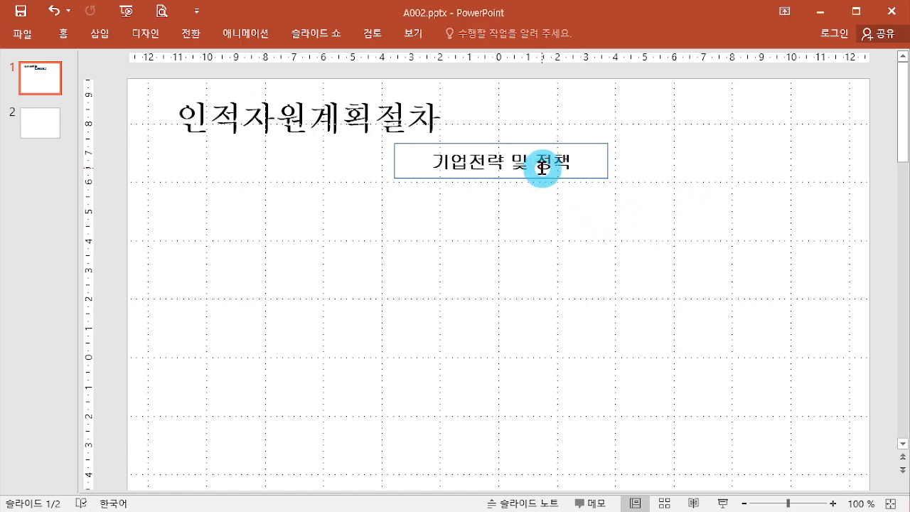
left_click_drag(537, 177, 534, 323)
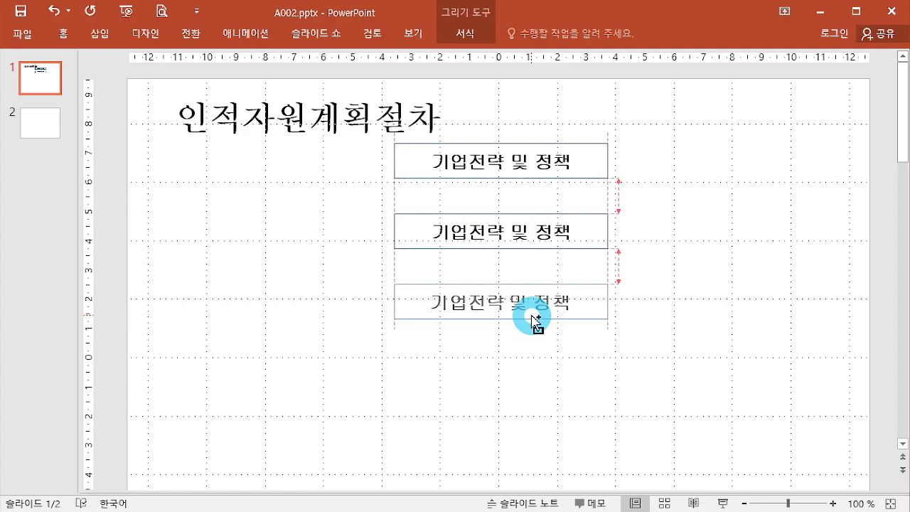
left_click_drag(535, 322, 748, 327)
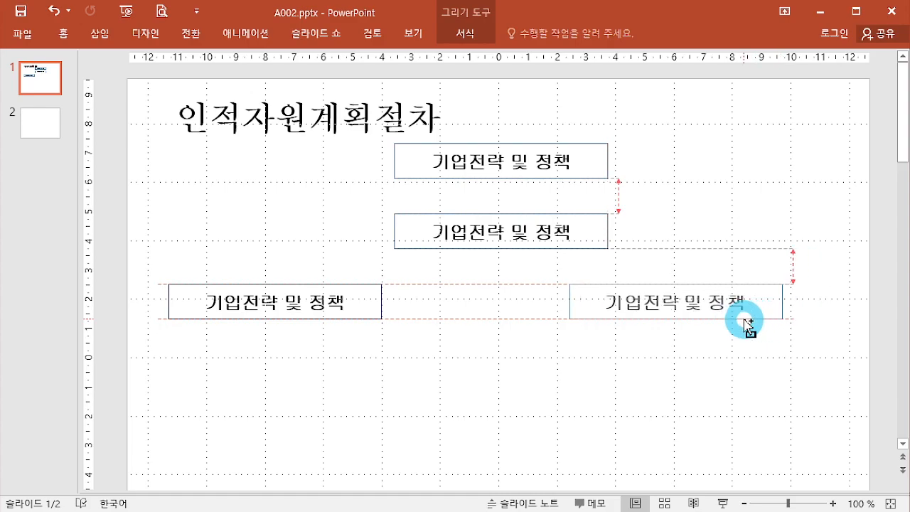
left_click_drag(748, 327, 748, 327)
left_click_drag(295, 310, 351, 315)
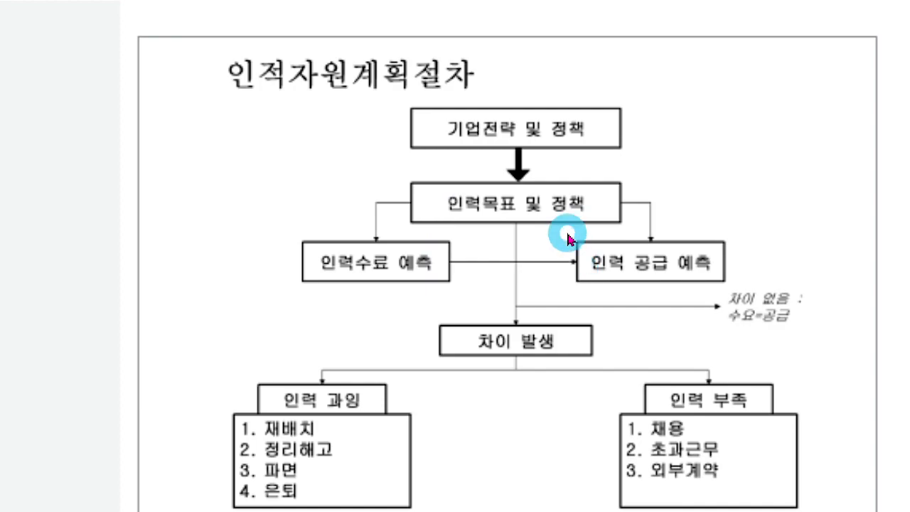
Delete the text inside the three copied boxes, after comparing the layout with the reference diagram.
key("alt+Tab")
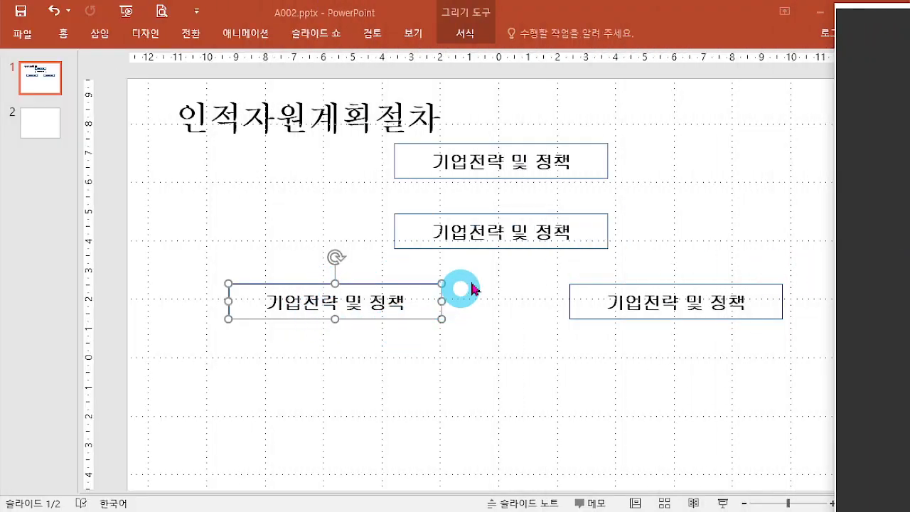
left_click(497, 302)
triple_click(504, 242)
key("Delete")
left_click(384, 299)
triple_click(373, 313)
key("Delete")
left_click(635, 308)
triple_click(637, 308)
key("Delete")
left_click(515, 279)
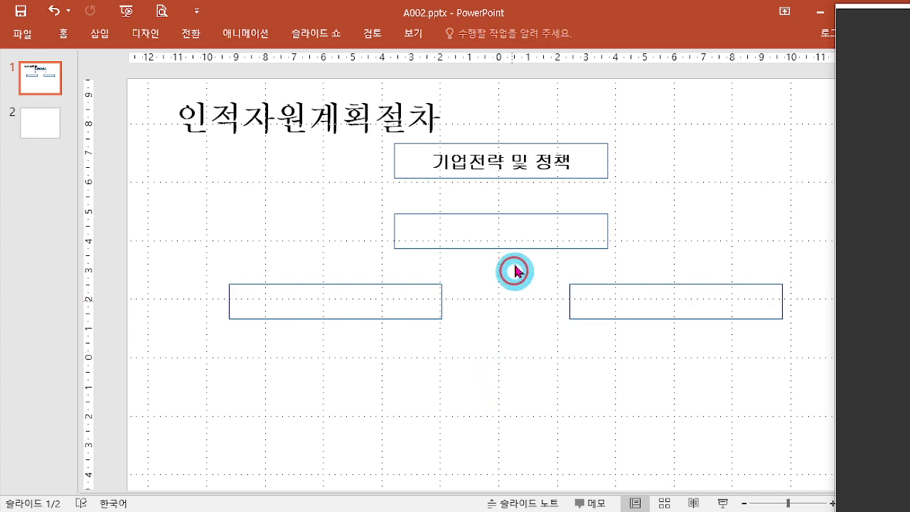
Enter 인력목표 및 정책 in the empty box directly below 기업전략 및 정책.
left_click(533, 248)
type("이")
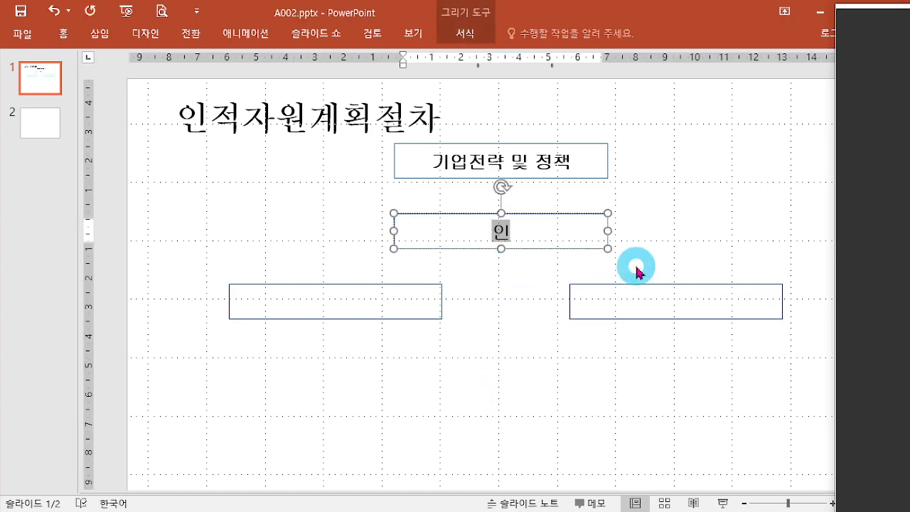
type("ㄴ력목표 ㅁㅣㅊ 정제")
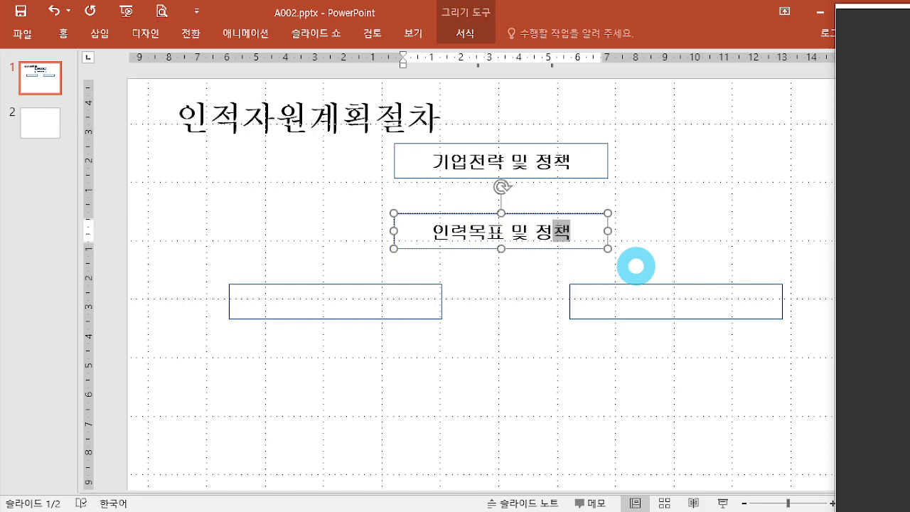
left_click(635, 266)
Narrow the left empty box slightly from its right edge and select both empty boxes in the lower row.
left_click(438, 305)
left_click_drag(439, 305, 430, 299)
left_click(642, 307)
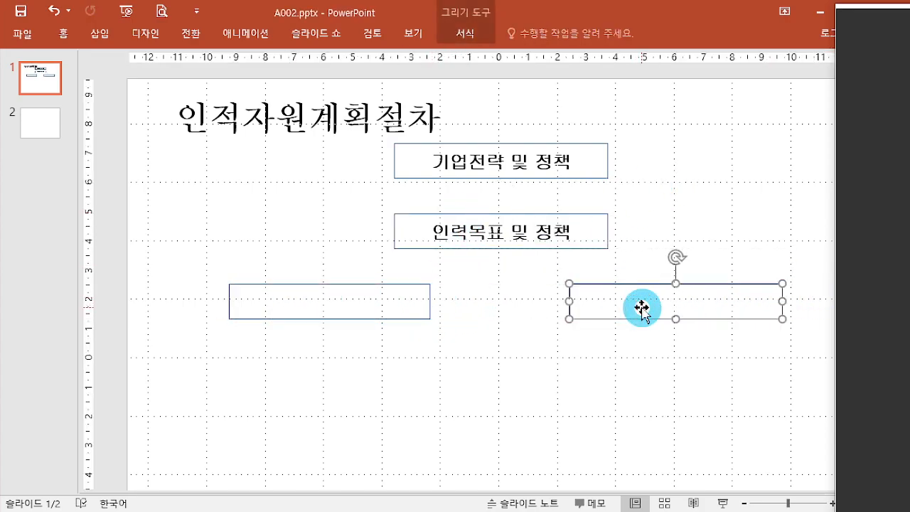
left_click(365, 306, "shift")
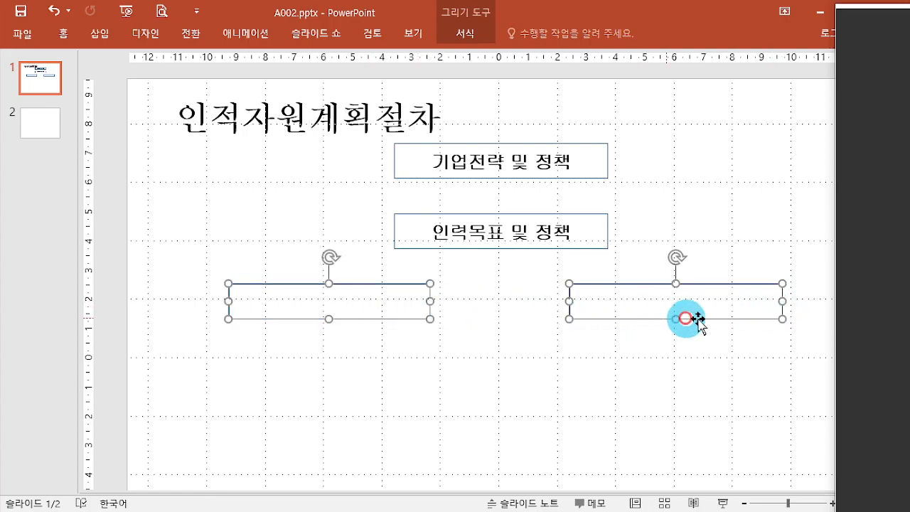
Try to narrow both empty lower boxes together, and undo the resize.
left_click(534, 343)
left_click_drag(167, 262, 839, 377)
left_click_drag(785, 300, 762, 313)
left_click(656, 401)
key("ctrl+z")
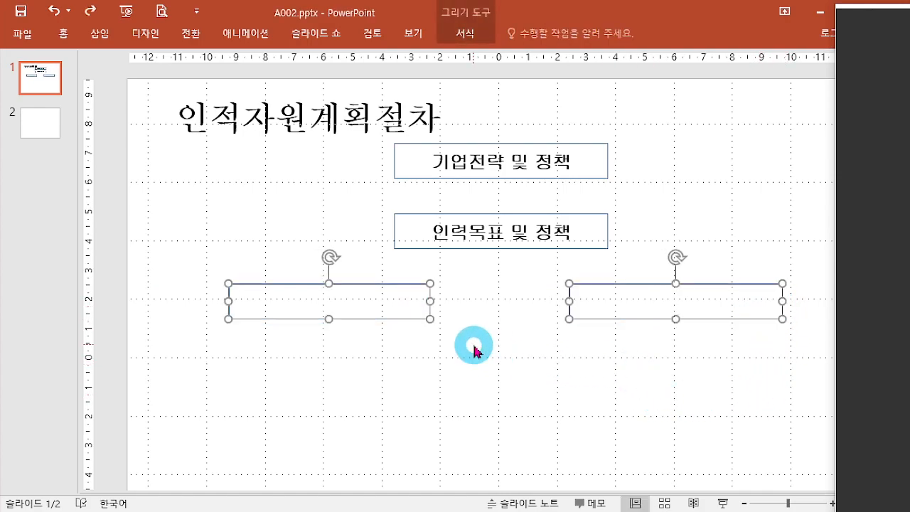
Narrow both empty lower boxes together, symmetrically about their own centres.
mouse_move(786, 301)
left_mouse_down()
mouse_move(756, 306)
mouse_move(782, 307)
left_mouse_up()
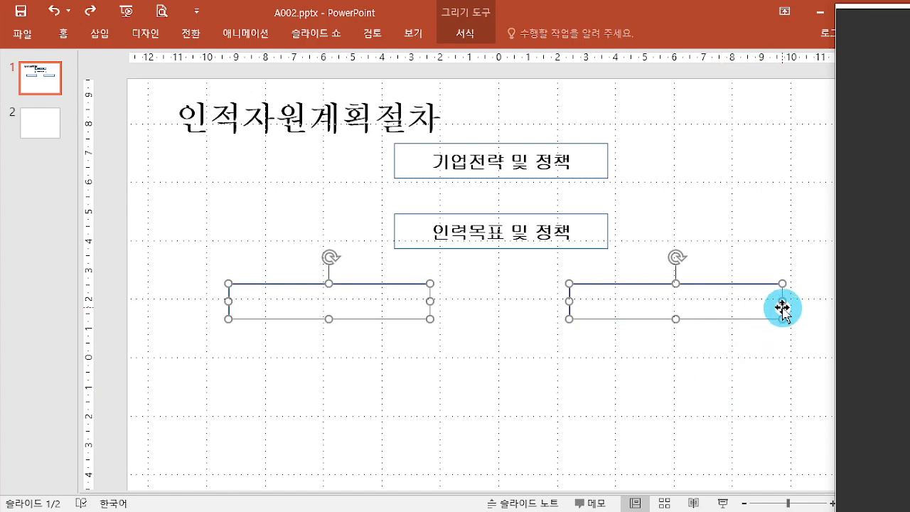
left_click_drag(782, 300, 754, 299)
left_click(660, 336)
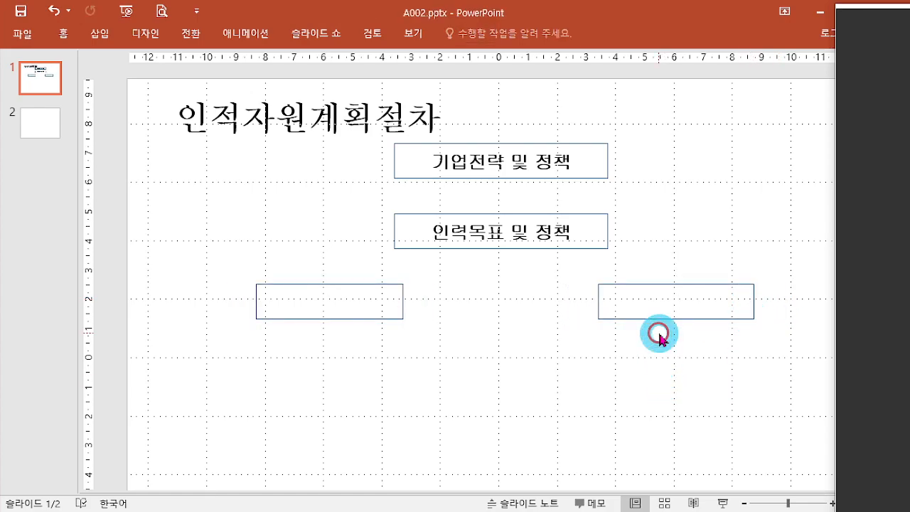
Move the two empty lower boxes horizontally inward toward the slide's centre, keeping them in the same row.
left_click_drag(671, 319, 645, 317)
left_click(363, 329)
left_click_drag(372, 315, 404, 318)
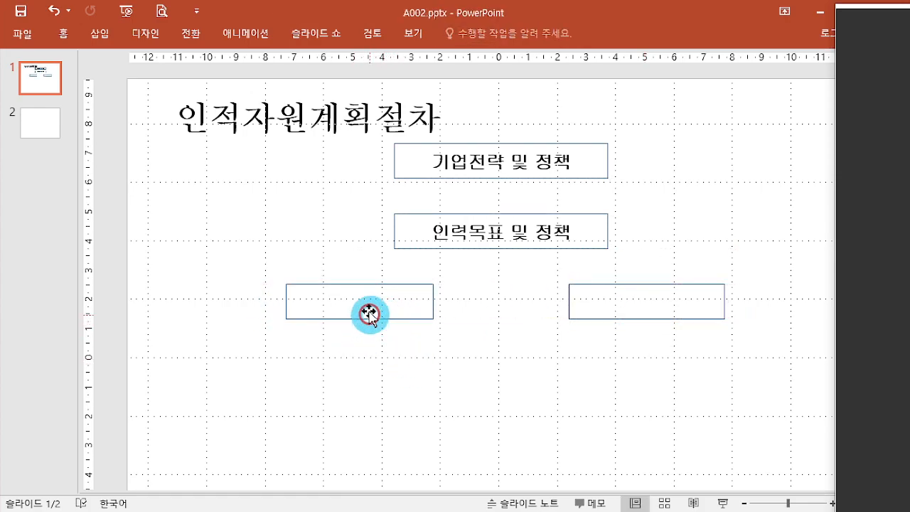
Enter 인력수료 예측 in the left lower box and 인력 공급예측 in the right lower box.
left_click(369, 304)
type("인력")
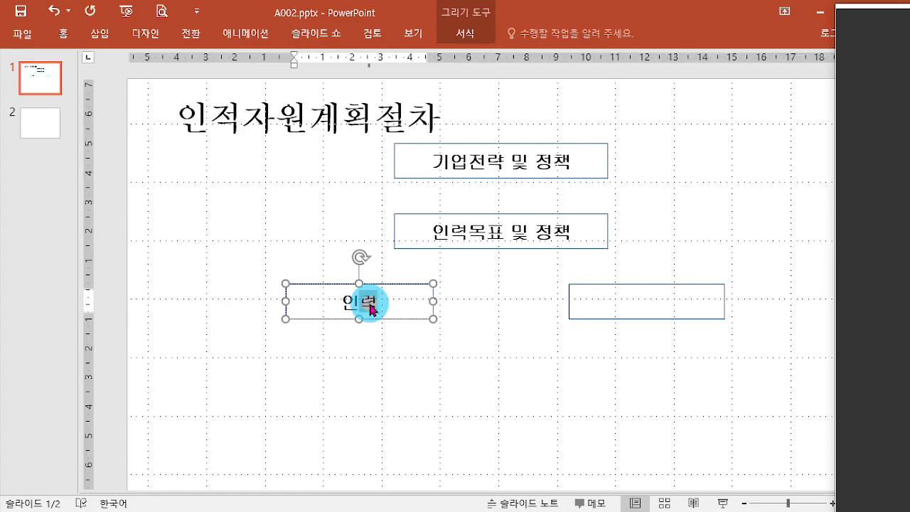
type("수료 예측")
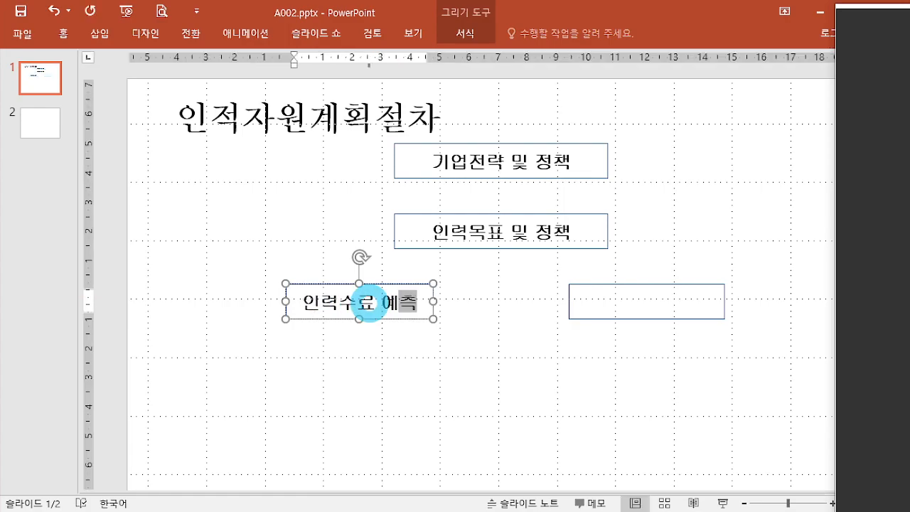
left_click(606, 303)
type("이")
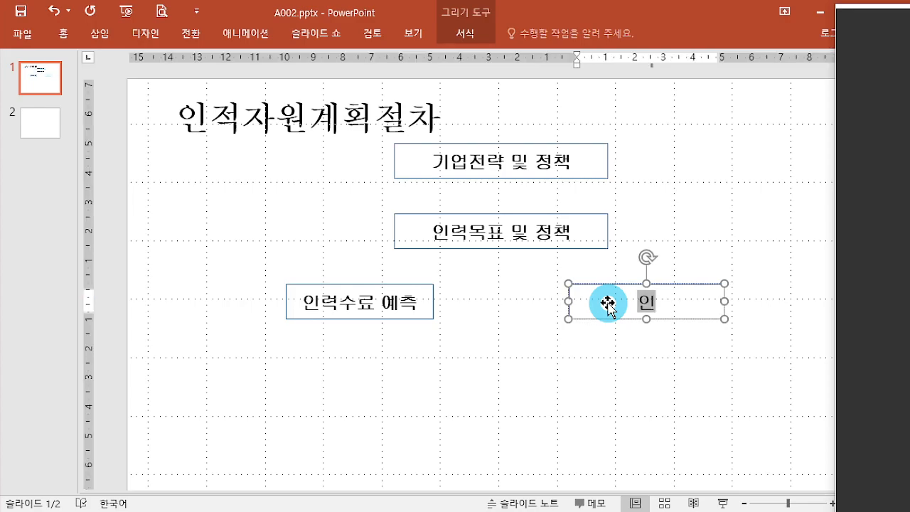
type("력 ㄱ급예ㅊ")
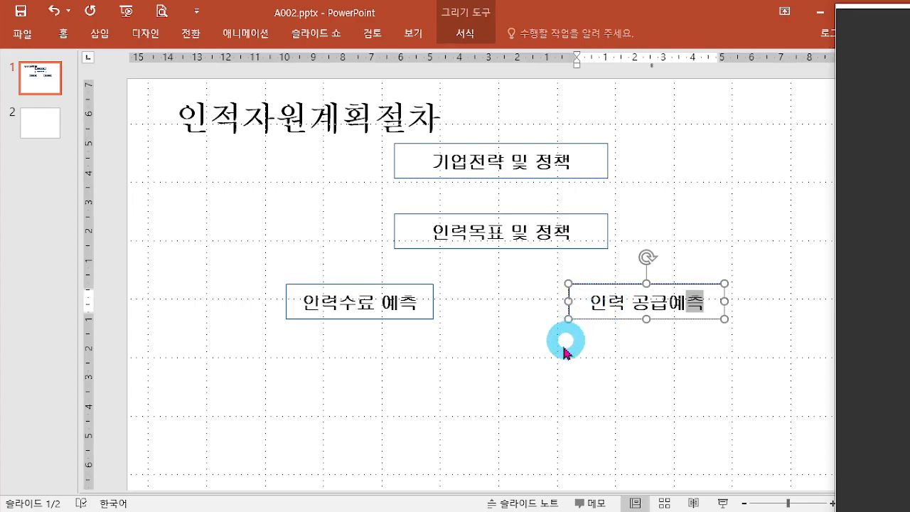
left_click(554, 394)
Duplicate the 인력목표 및 정책 box straight down, placing the copy centred below the two forecast boxes.
scroll(557, 395, "down", 2)
scroll(556, 391, "down", 2)
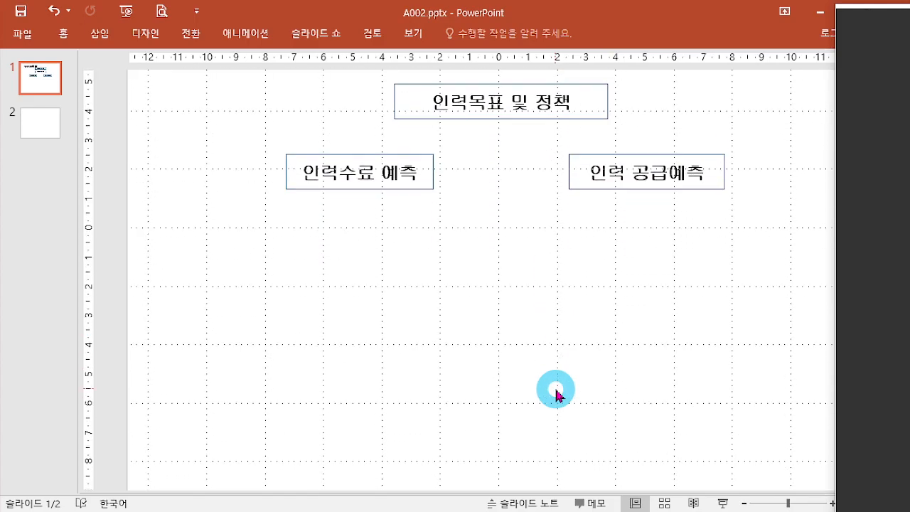
scroll(540, 284, "up", 1)
left_click(522, 127)
left_click_drag(522, 126, 522, 276)
Replace the new copy's text with 차이발생 and narrow the box equally on both sides.
left_click(507, 260)
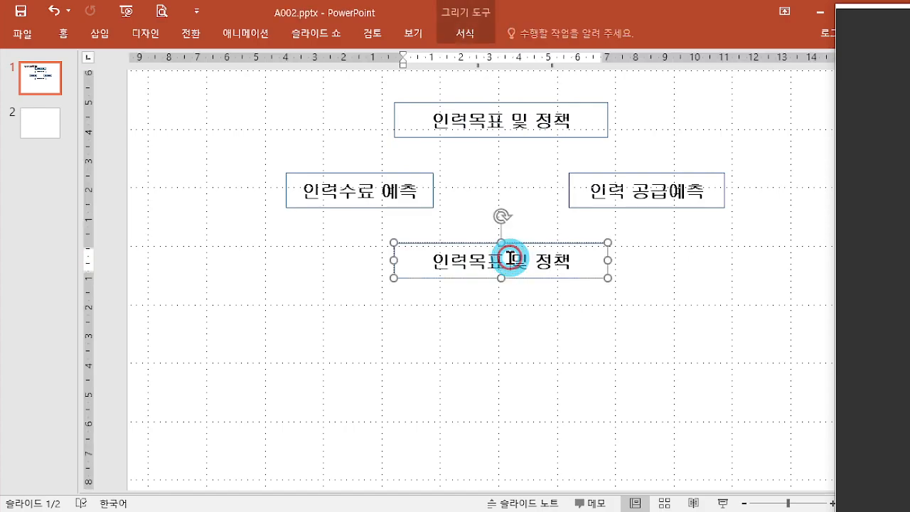
key("ctrl+a")
type("칭")
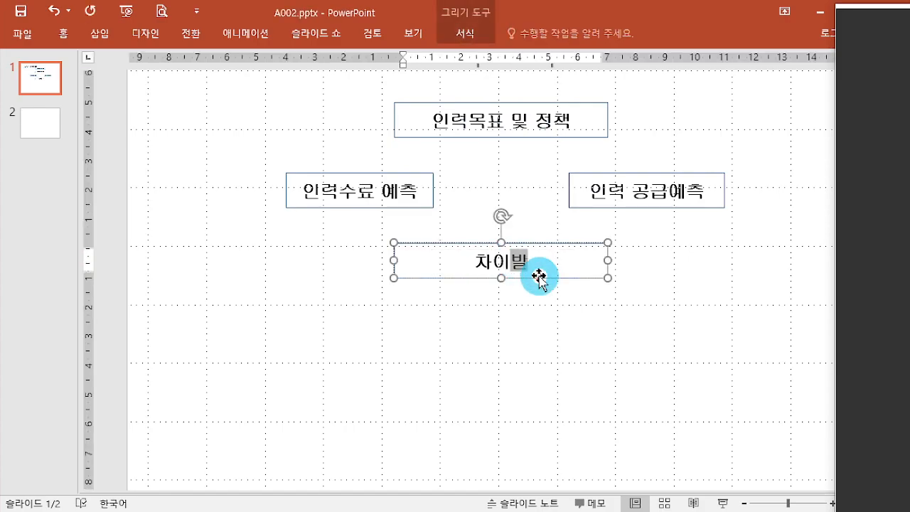
type("이발생")
left_click(741, 341)
left_click(587, 271)
left_click_drag(603, 260, 582, 259)
Duplicate the 차이발생 box to the lower left, and place a second copy level with it on the slide's right side.
scroll(590, 288, "down", 3)
scroll(583, 267, "up", 3)
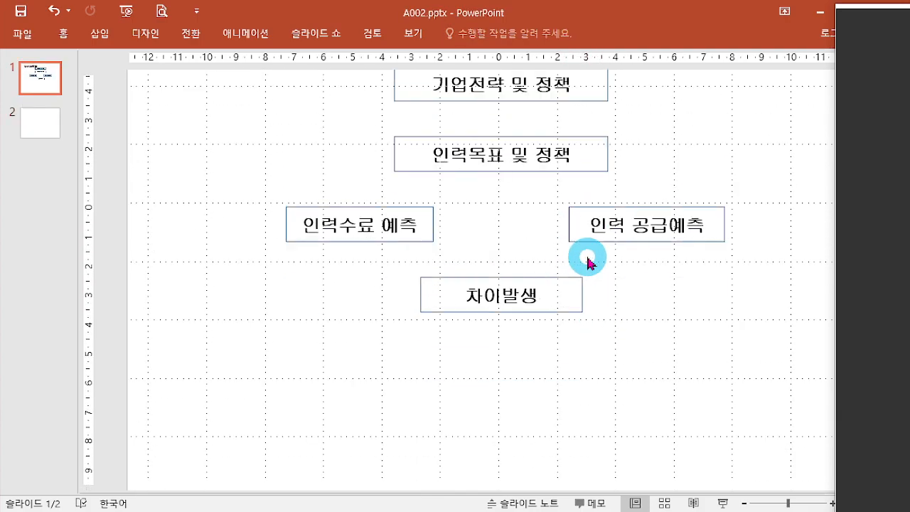
scroll(569, 246, "down", 2)
left_click(555, 233)
left_click(548, 229)
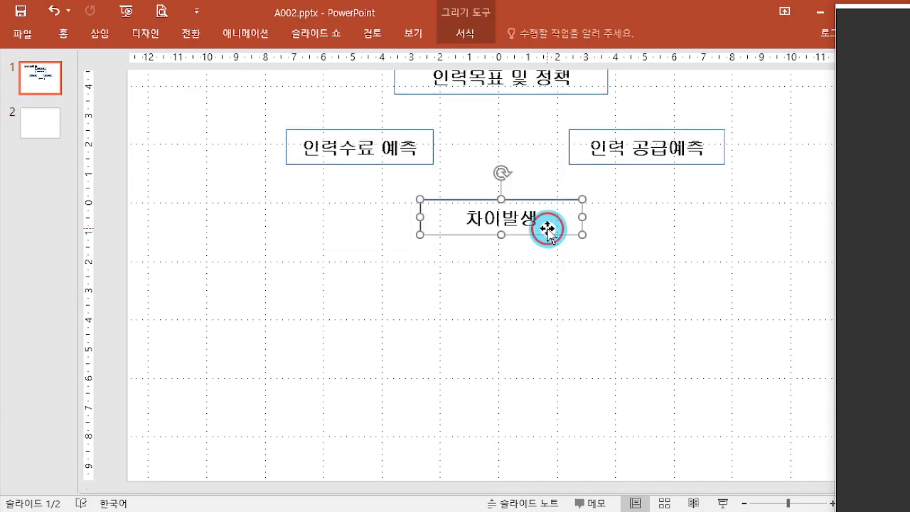
left_click_drag(537, 238, 325, 281)
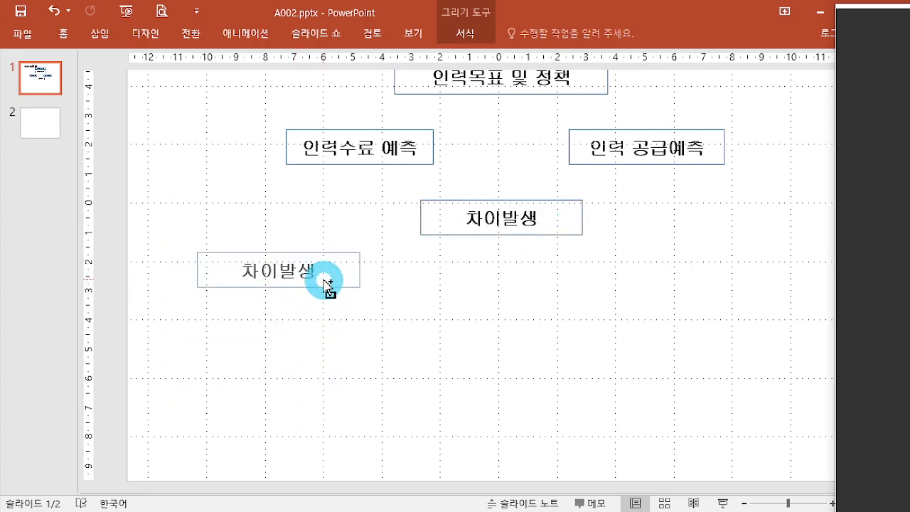
left_click_drag(328, 288, 835, 282)
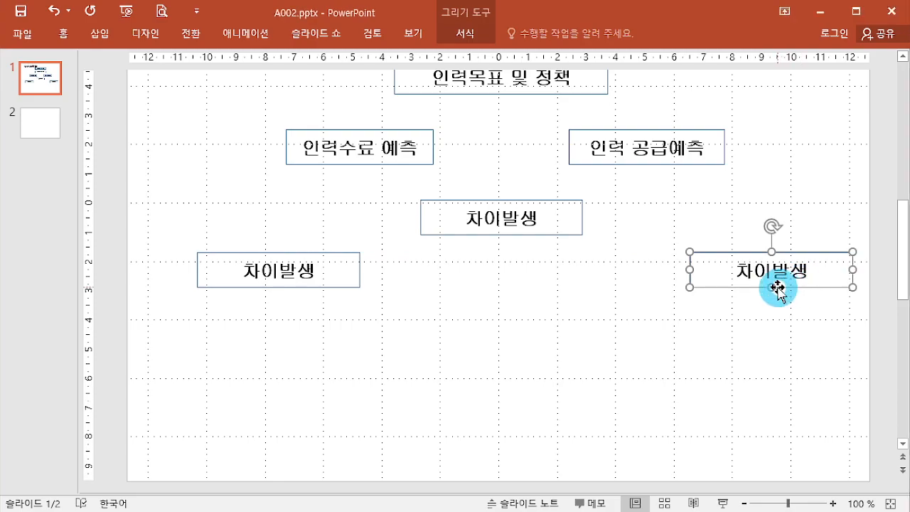
Shift the right lower 차이발생 box slightly inward and correct the right forecast label to 인력 공급 예측.
left_click_drag(820, 283, 795, 284)
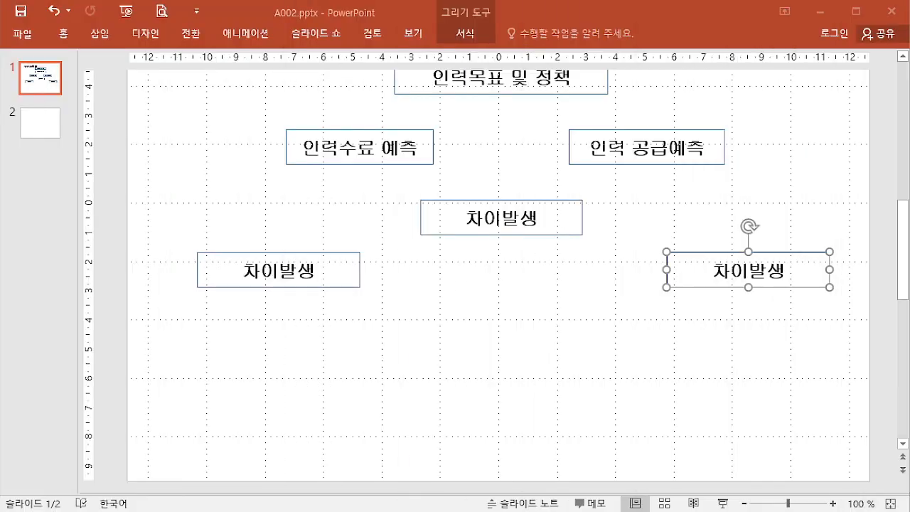
left_click(670, 148)
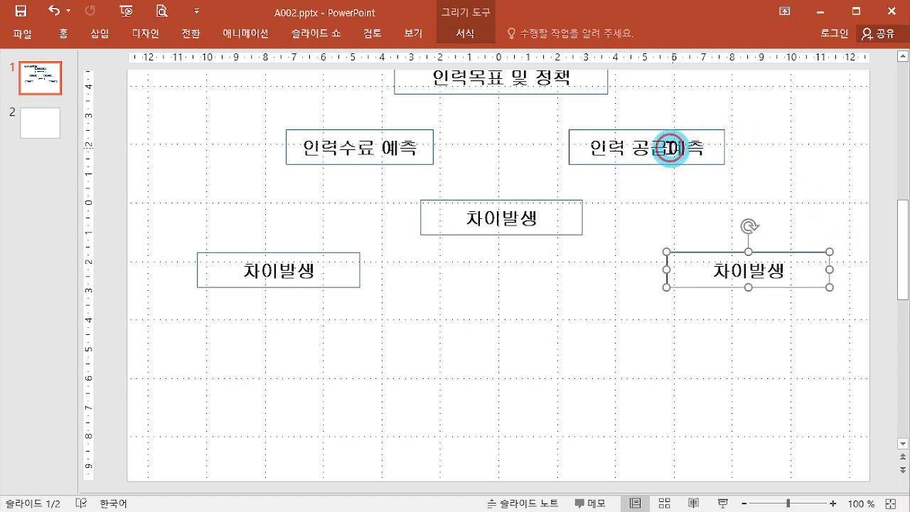
left_click(693, 231)
left_click_drag(685, 254, 677, 254)
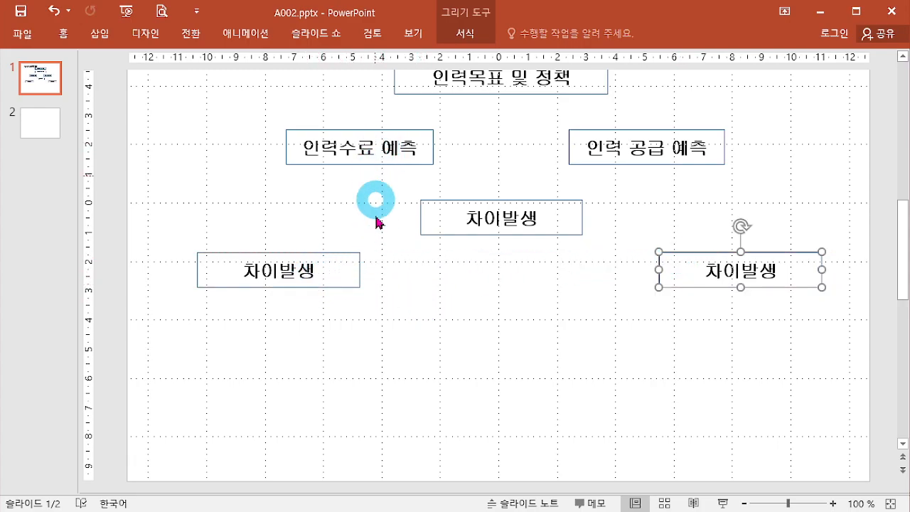
Fine-tune the horizontal positions of the two lower 차이발생 boxes so they sit balanced on either side of the central box.
mouse_move(299, 289)
left_mouse_down()
mouse_move(322, 294)
mouse_move(315, 293)
left_mouse_up()
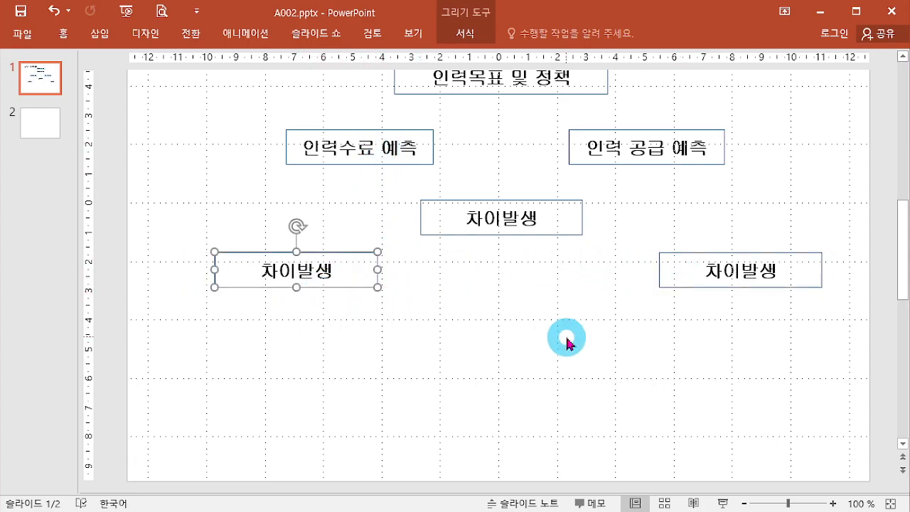
left_click(474, 370)
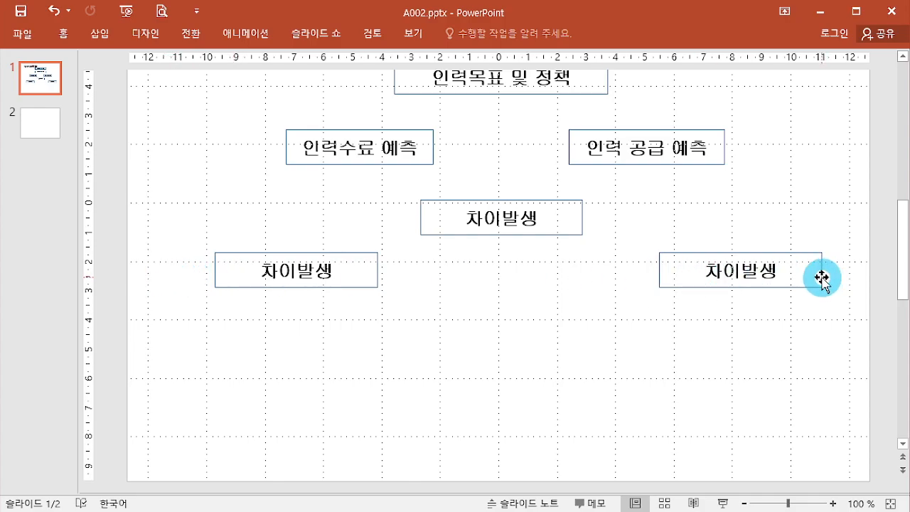
left_click_drag(822, 279, 839, 288)
left_click(352, 288)
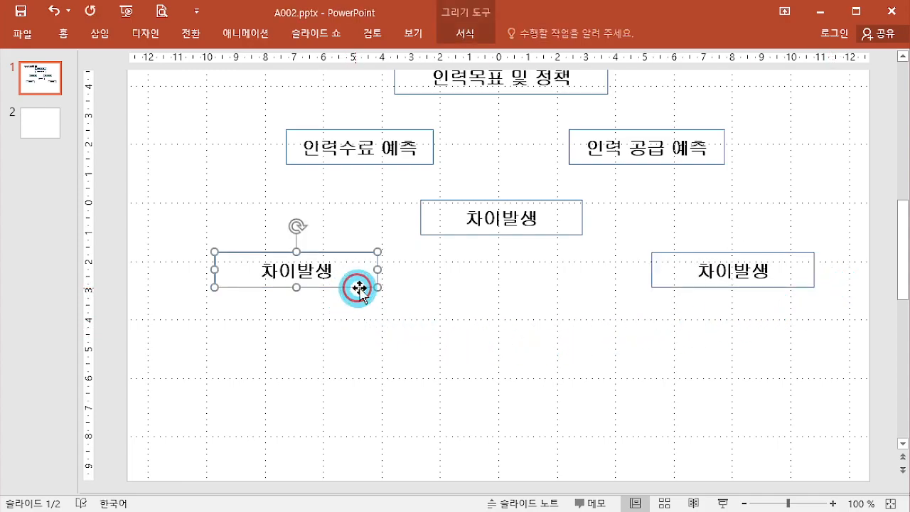
key("ctrl+Left")
key("ctrl+Left")
key("ctrl+Left")
key("ctrl+Left")
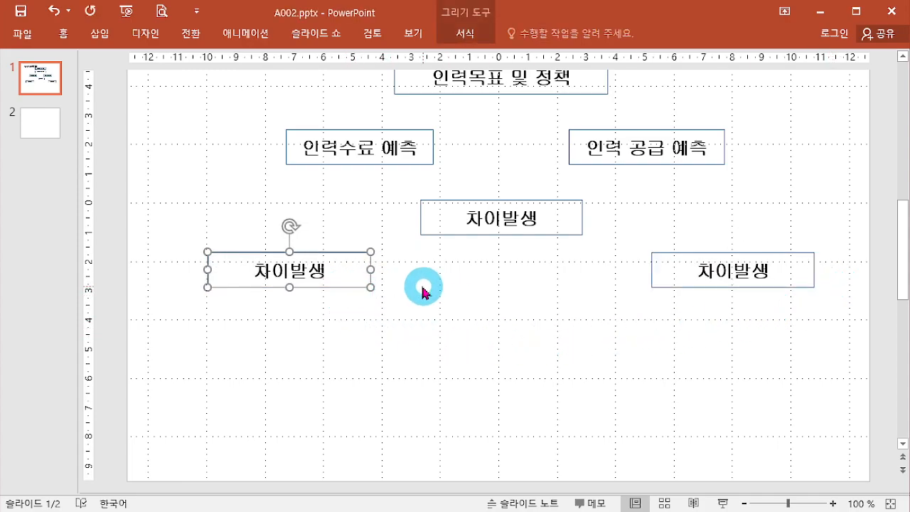
Narrow both lower 차이발생 boxes together to about 4.7 cm wide, equally on both sides of each box.
left_click_drag(368, 269, 360, 268)
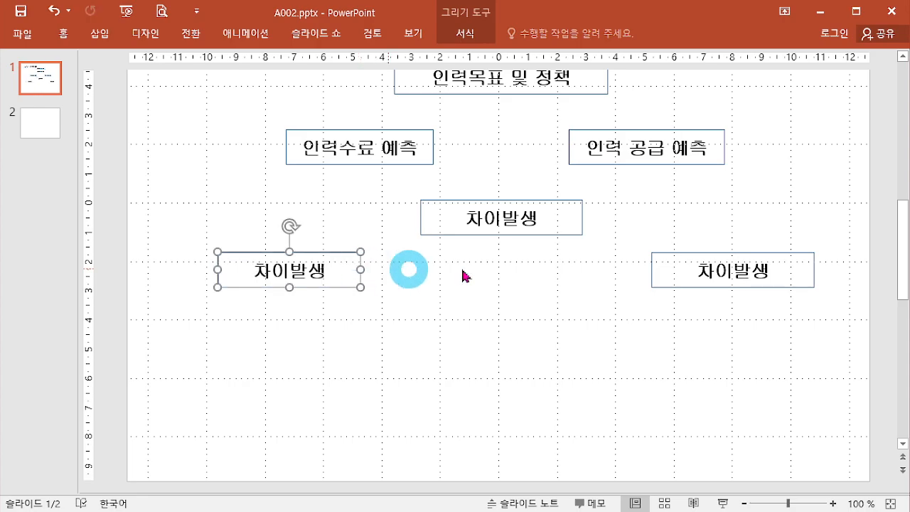
key("ctrl+z")
left_click(815, 269, "shift")
left_click_drag(818, 269, 802, 266)
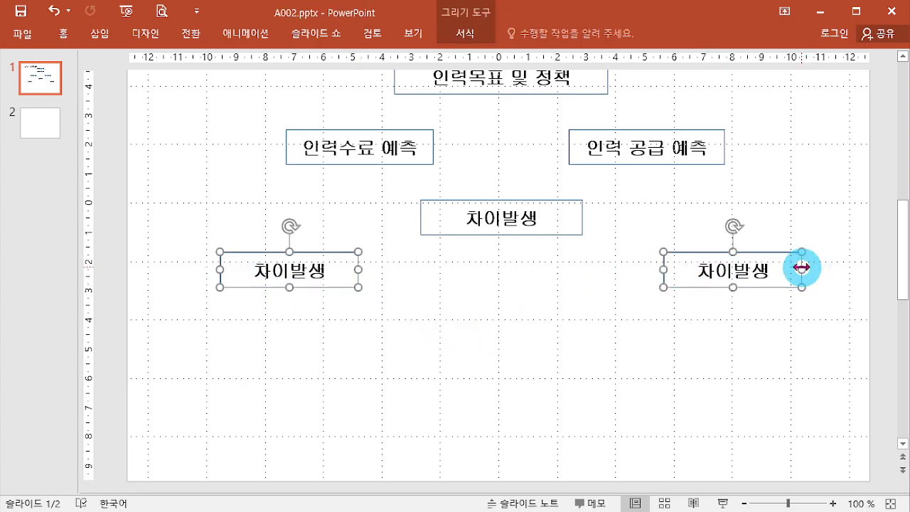
left_click(777, 352)
Copy the left lower box directly beneath itself, enlarge it to about 7 by 5 cm, and duplicate it under the right lower box.
left_click(287, 271)
mouse_move(339, 287)
left_mouse_down()
mouse_move(356, 344)
mouse_move(358, 435)
left_mouse_up()
left_click_drag(358, 362, 835, 354)
left_click(553, 365)
left_click(395, 356)
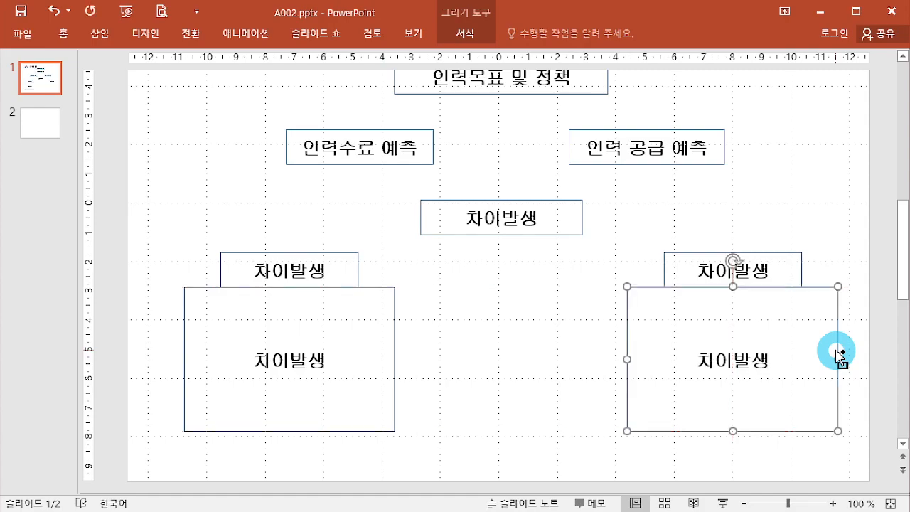
left_click(408, 380)
Replace the text of the left small heading box with 인력 과잉 and the right one with 인력 부족.
left_click(287, 270)
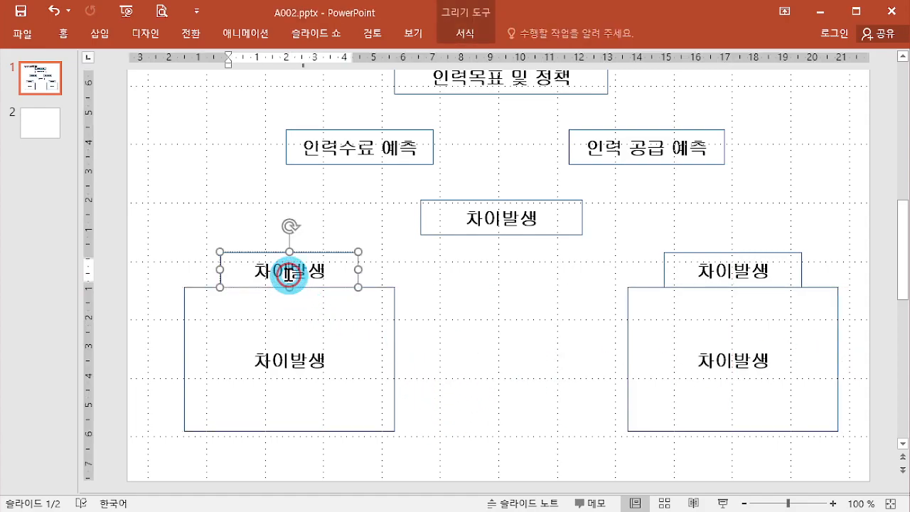
double_click(288, 274)
type("ㅇ")
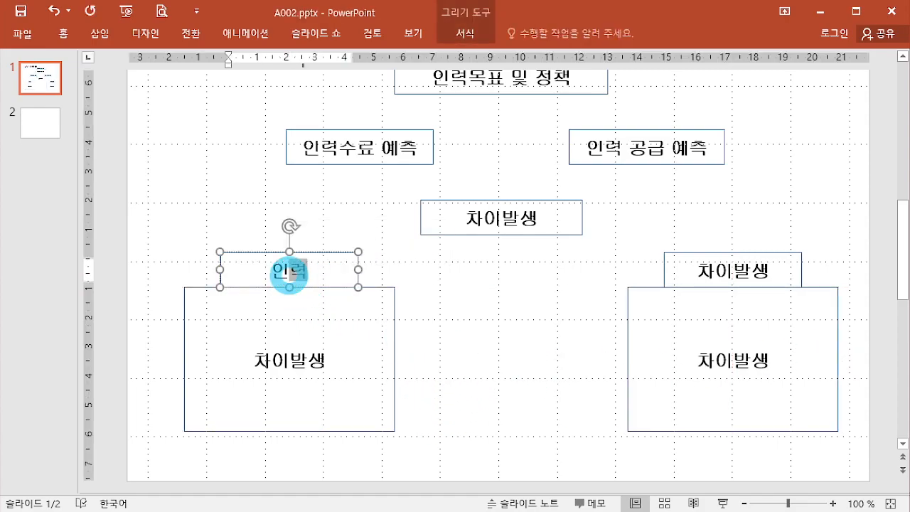
left_click(760, 272)
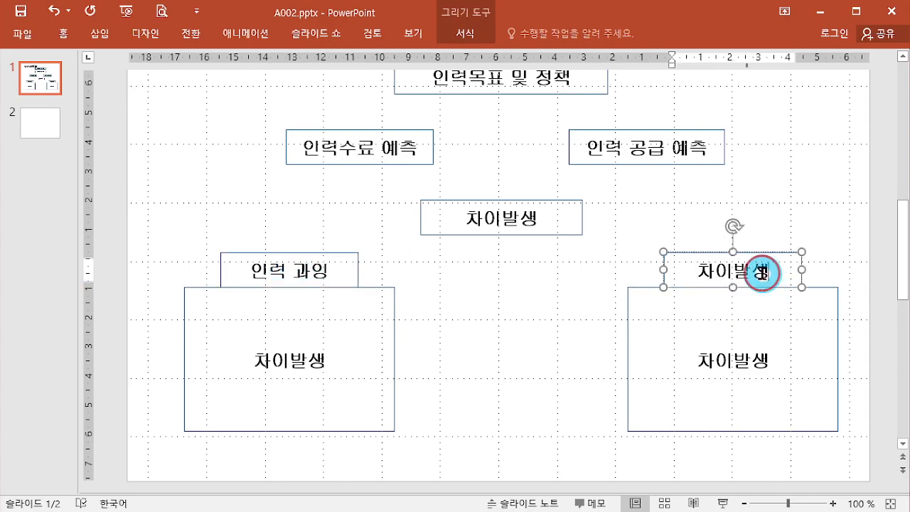
double_click(763, 276)
type("인력 부족")
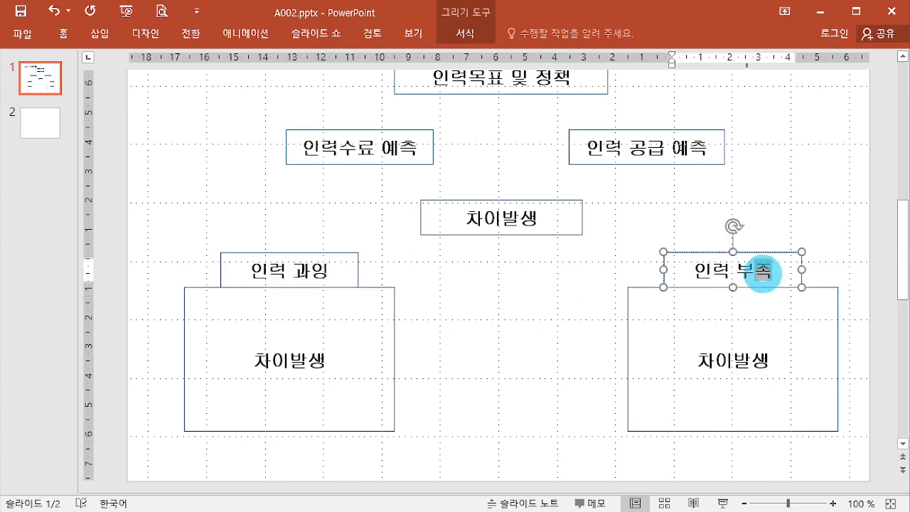
Replace the text in the large box under 인력 부족 with the numbered list 1. 채용, 2. 초과근무, 3. 외부계약.
double_click(736, 366)
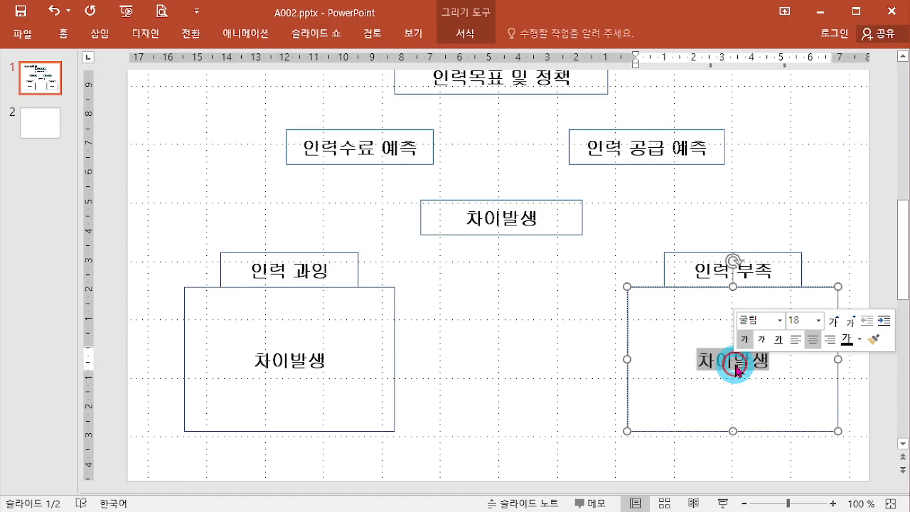
type("1.")
type(" 채용")
key("Return")
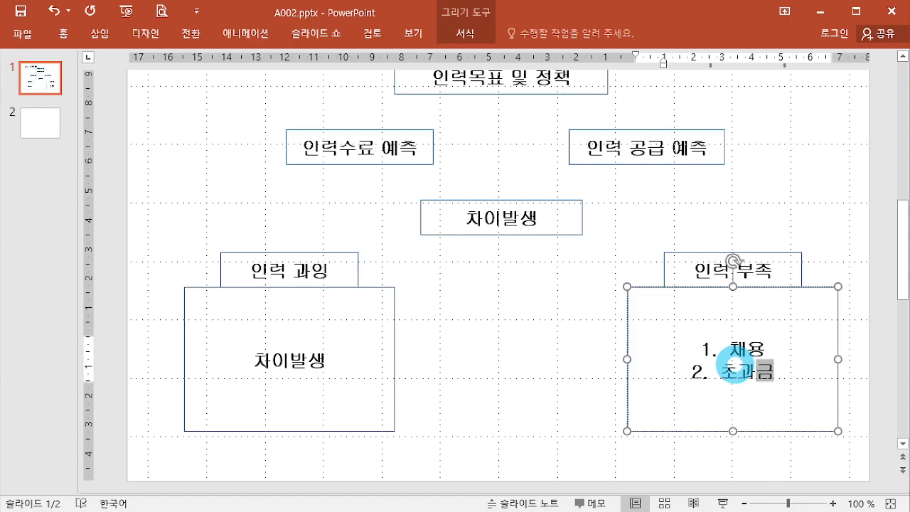
type("ㅜ")
key("Return")
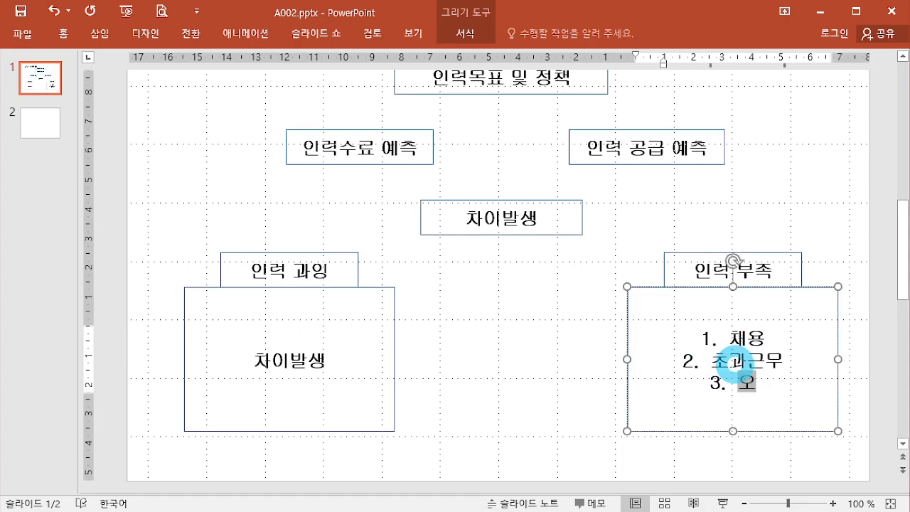
type("외부계약")
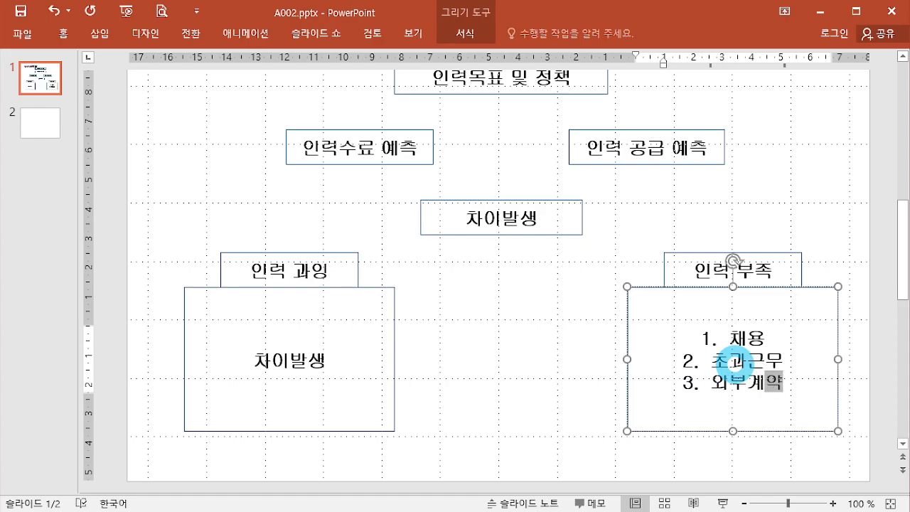
left_click(455, 370)
Left-align the text in both large lower boxes.
left_click(639, 374)
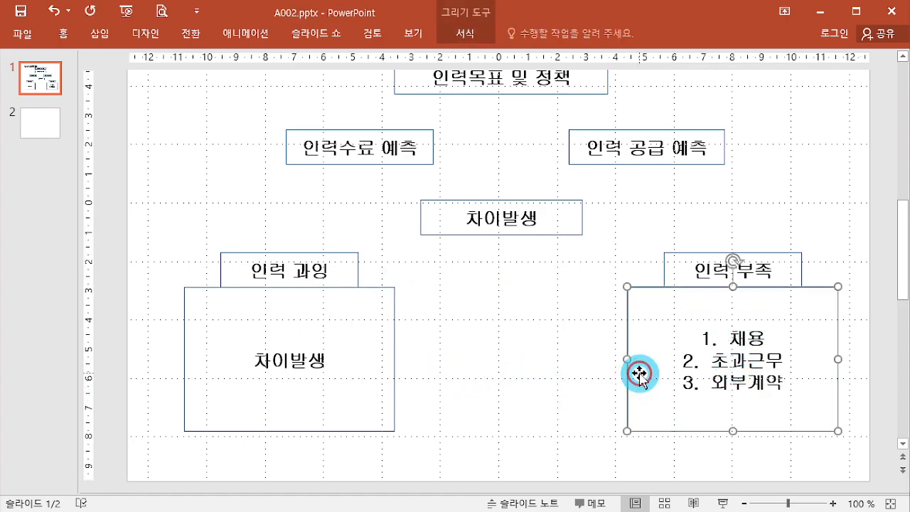
left_click(365, 325, "shift")
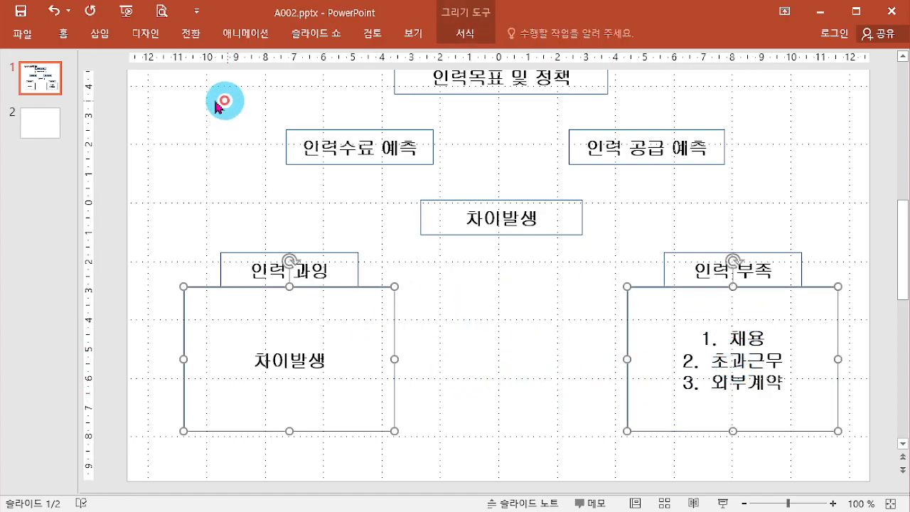
left_click(71, 35)
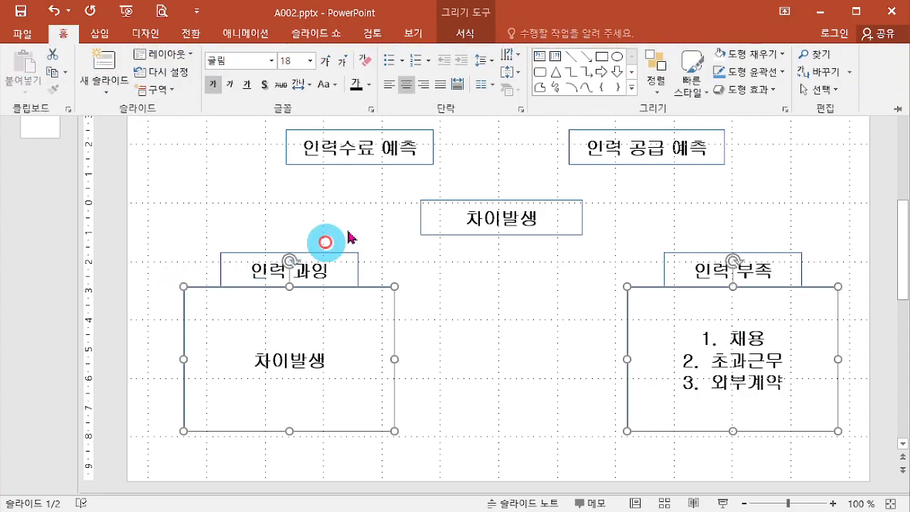
left_click(399, 87)
left_click(453, 422)
Replace the text in the large box under 인력 과잉 with the numbered list 1. 재배치, 2. 정리 해고, 3. 파명, 4. 은퇴.
left_click(202, 362)
key("ctrl+a")
type("1.")
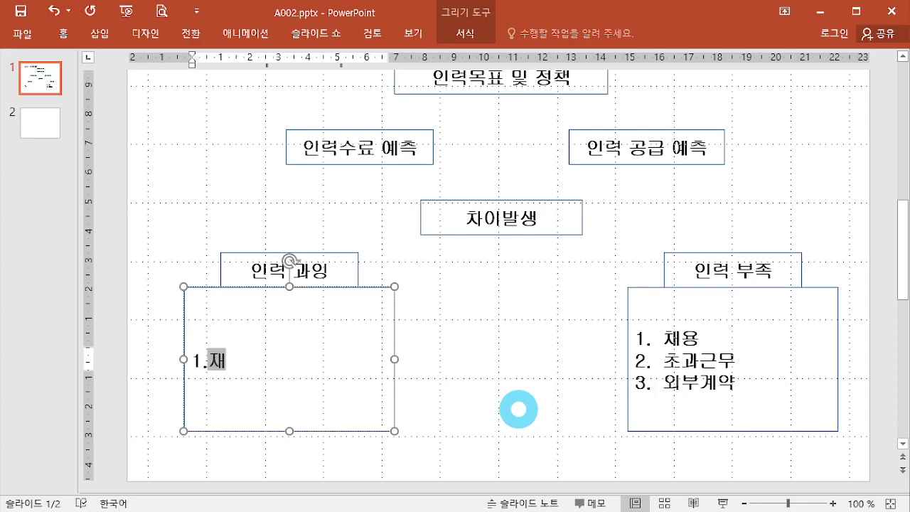
type("재배치")
key("Return")
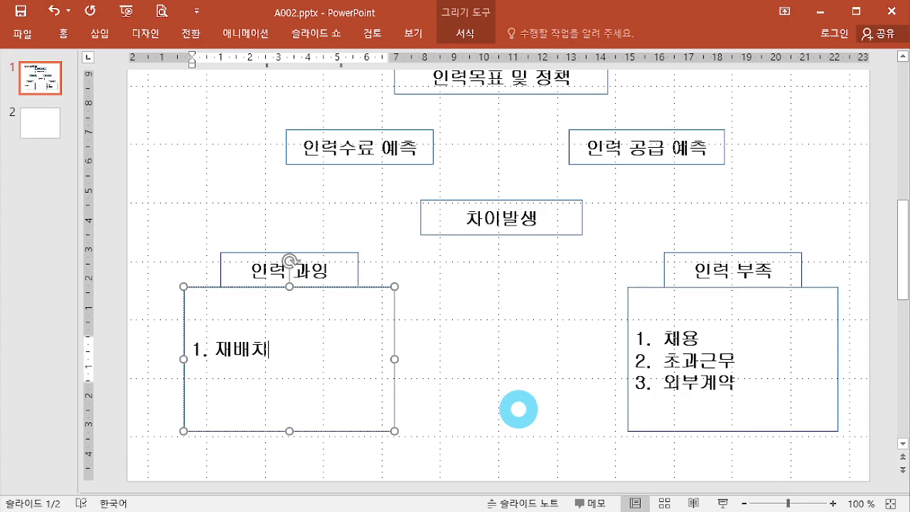
key("Return")
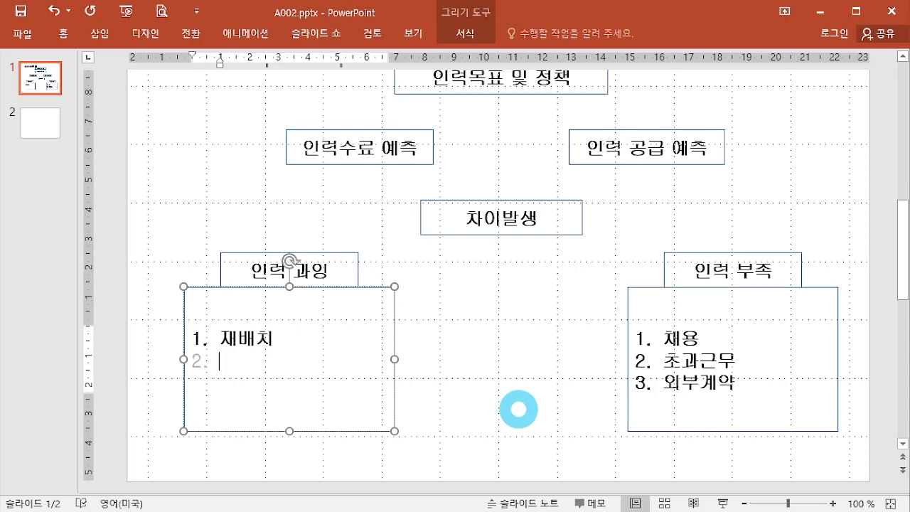
type("정리 해")
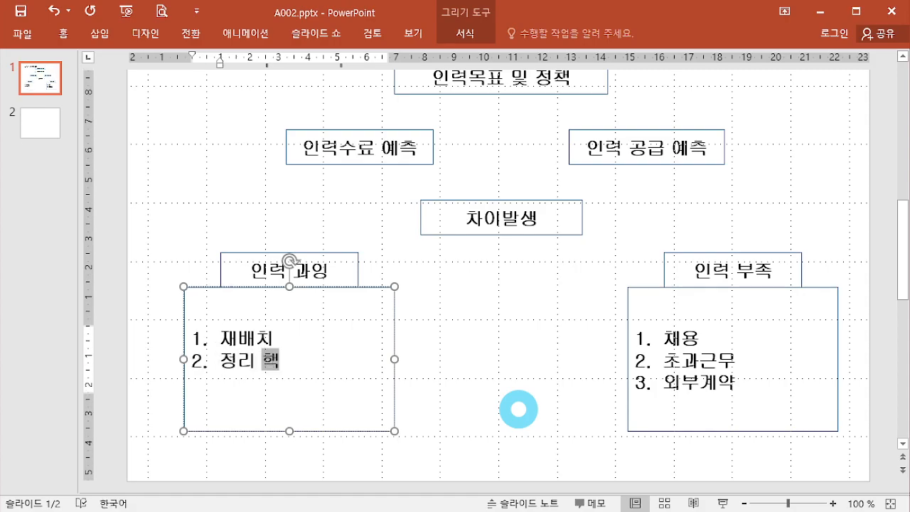
type("고")
key("Return")
type("파명")
key("Return")
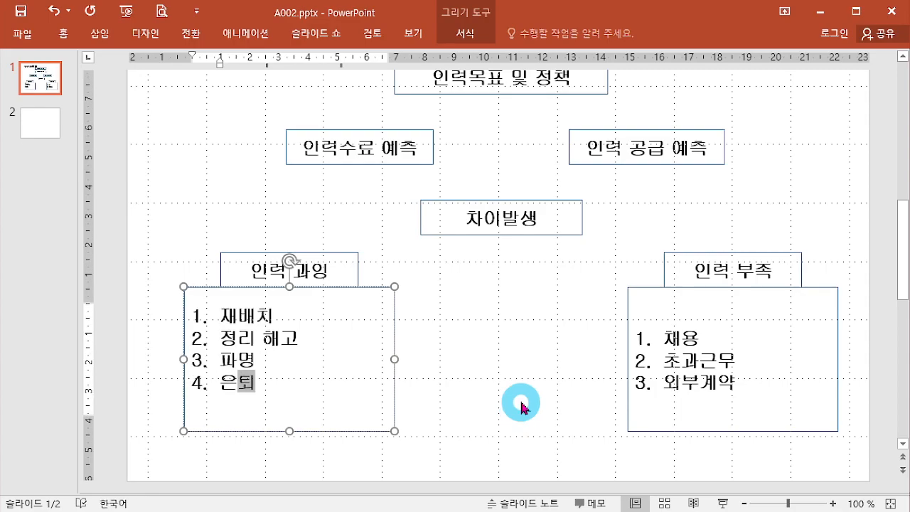
left_click(521, 407)
left_click(279, 384)
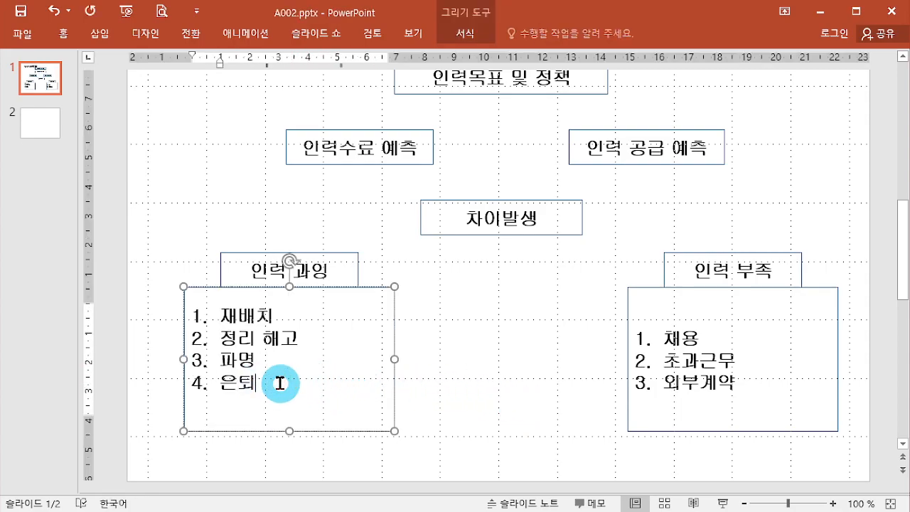
left_click(455, 355)
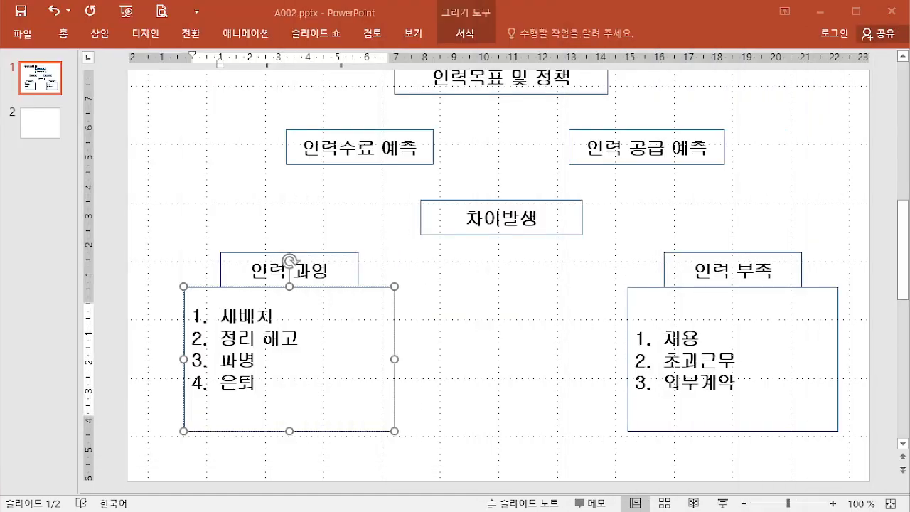
Set the vertical text alignment of both large list boxes to 위쪽 (top).
left_click(656, 351)
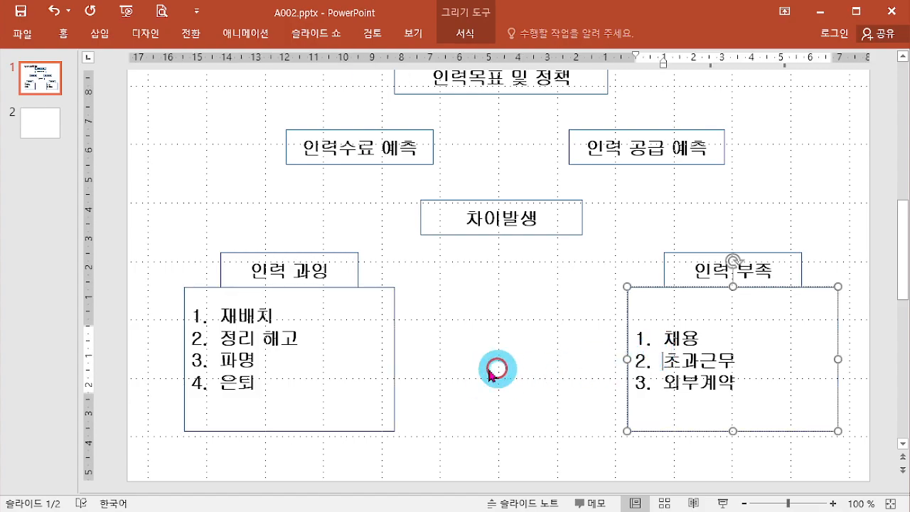
left_click(378, 355, "shift")
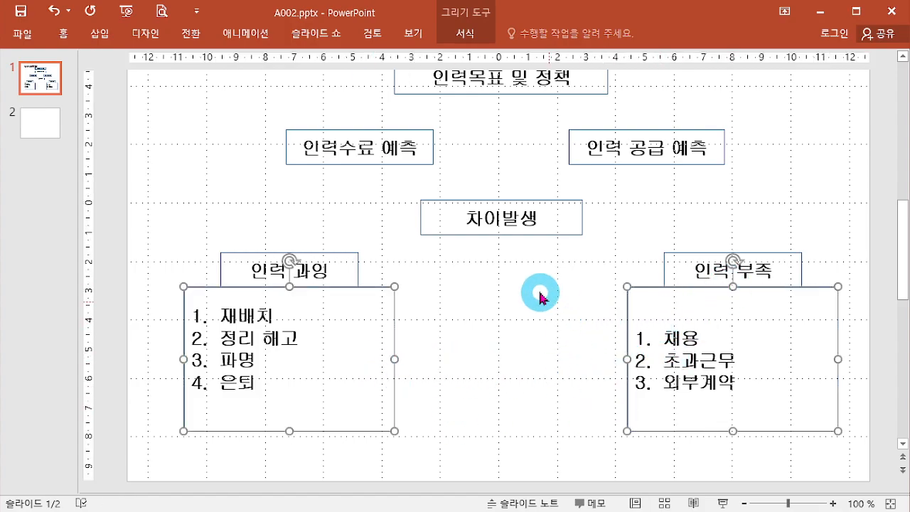
left_click(63, 33)
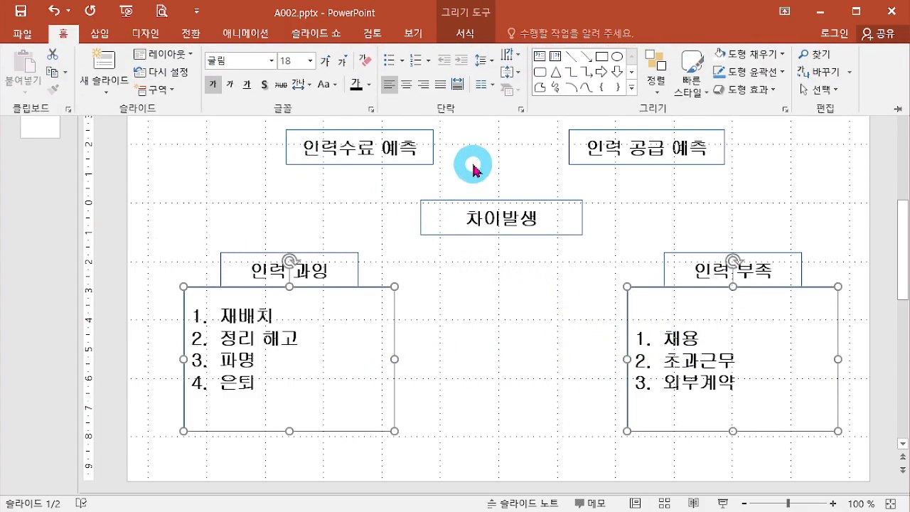
left_click(509, 72)
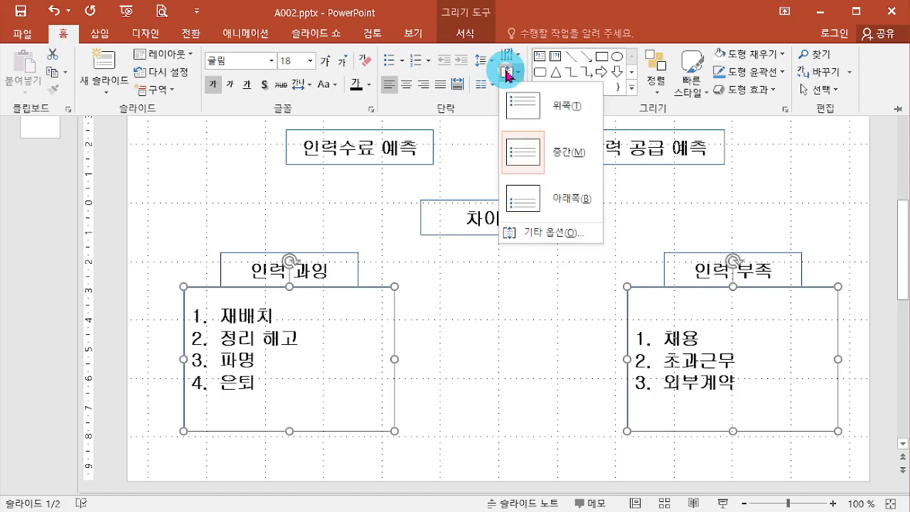
left_click(523, 105)
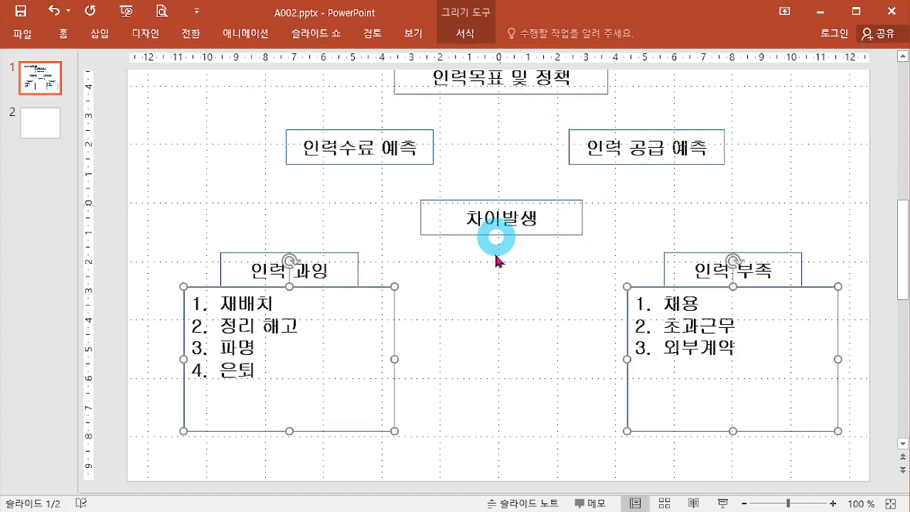
left_click(495, 368)
Shorten both large list boxes from their lower edges to the same height of about 4 cm.
left_click(352, 427)
left_click_drag(291, 431, 294, 403)
left_click(723, 431)
mouse_move(730, 433)
left_mouse_down()
mouse_move(733, 392)
mouse_move(732, 402)
left_mouse_up()
left_click(465, 377)
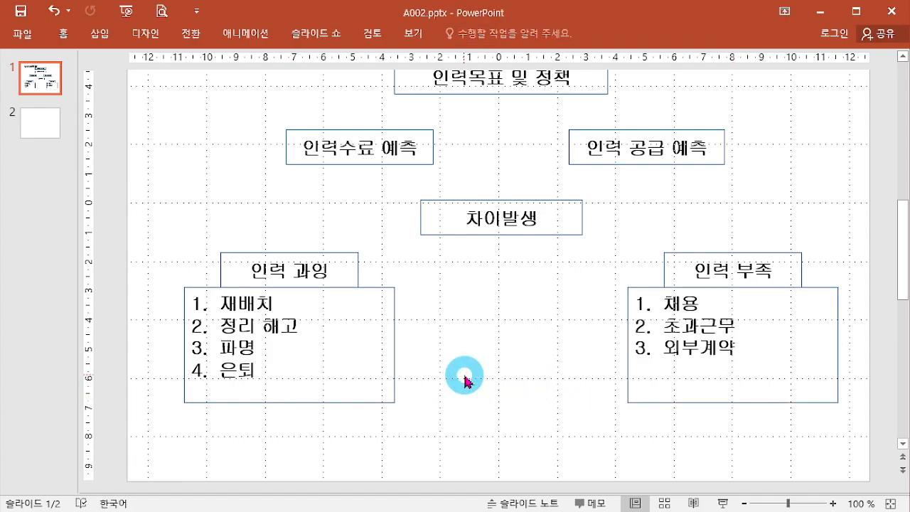
left_click(467, 384)
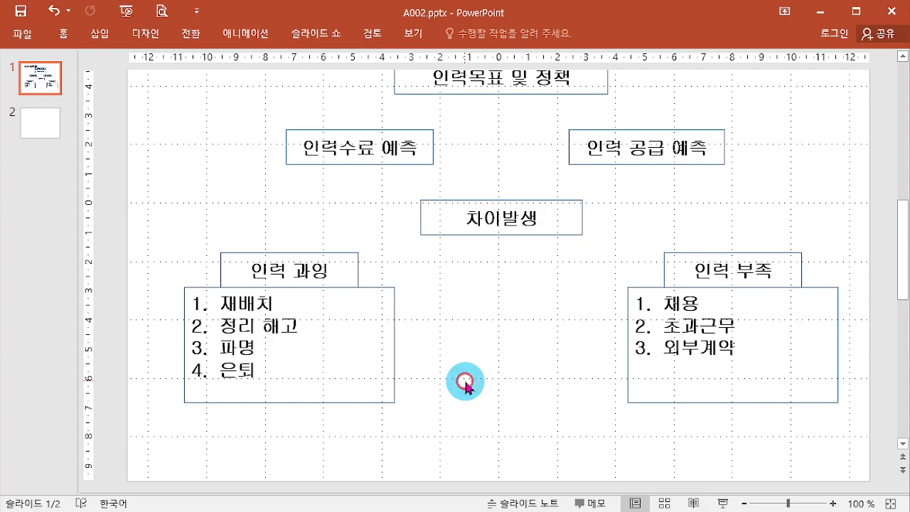
Move all the flowchart boxes below the title down together by about 1 cm.
scroll(464, 384, "down", 4)
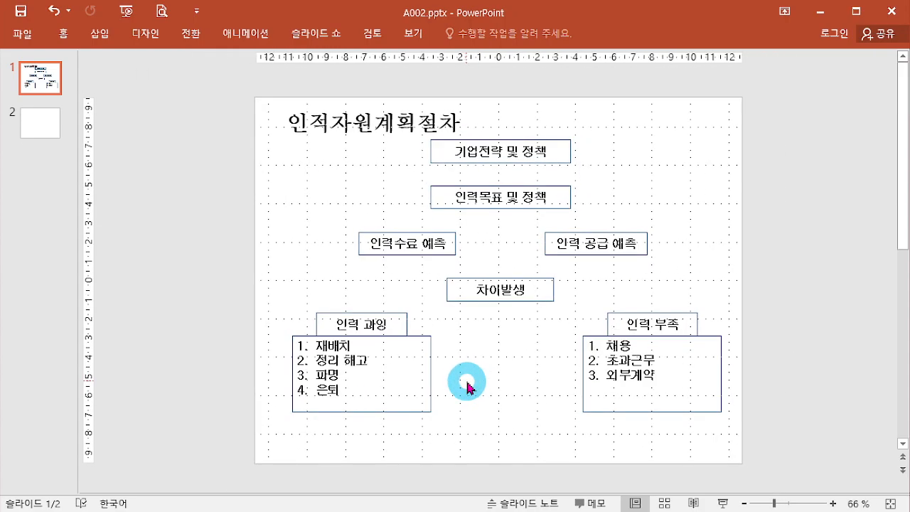
mouse_move(823, 146)
left_mouse_down()
mouse_move(488, 390)
mouse_move(230, 496)
left_mouse_up()
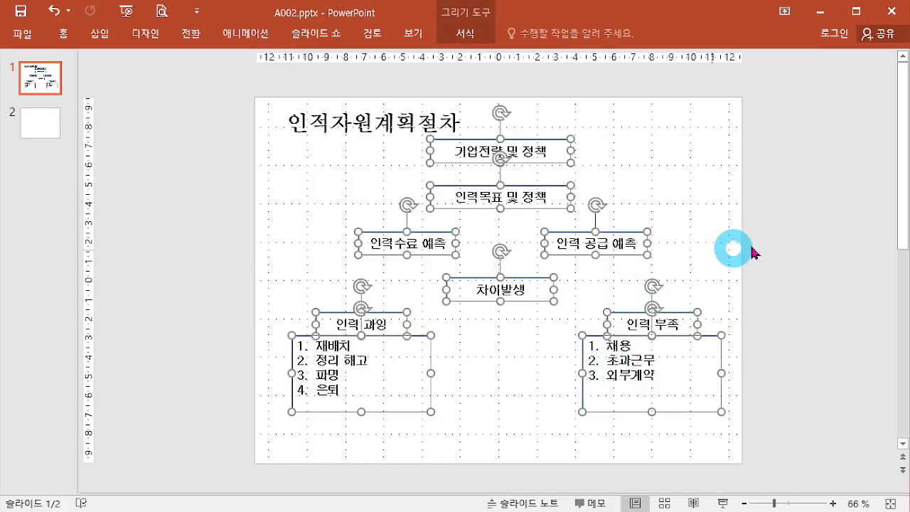
key("Down")
key("Down")
key("Down")
key("Down")
key("Down")
key("Down")
key("Down")
key("Down")
key("Down")
key("Down")
key("Down")
key("Down")
key("Down")
key("Down")
left_click(867, 305)
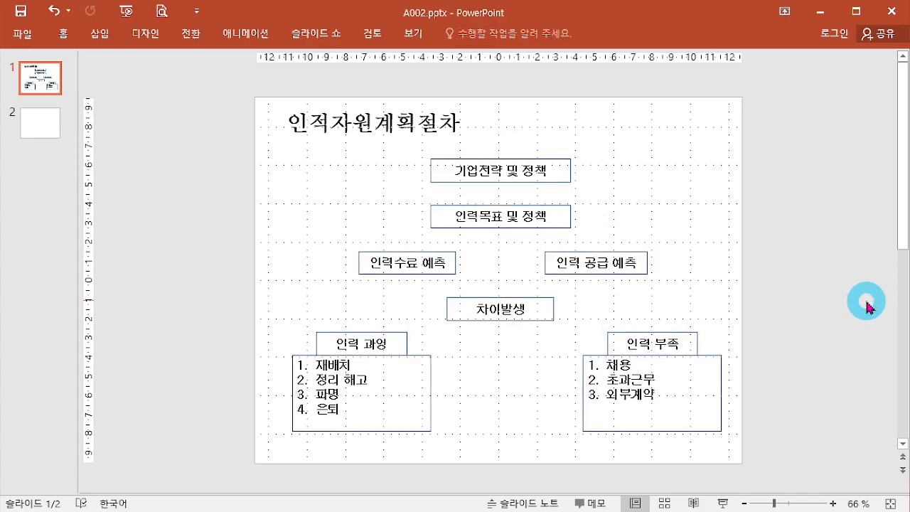
Move the 기업전략 및 정책 box up slightly, by about 0.4 cm.
left_click(553, 170)
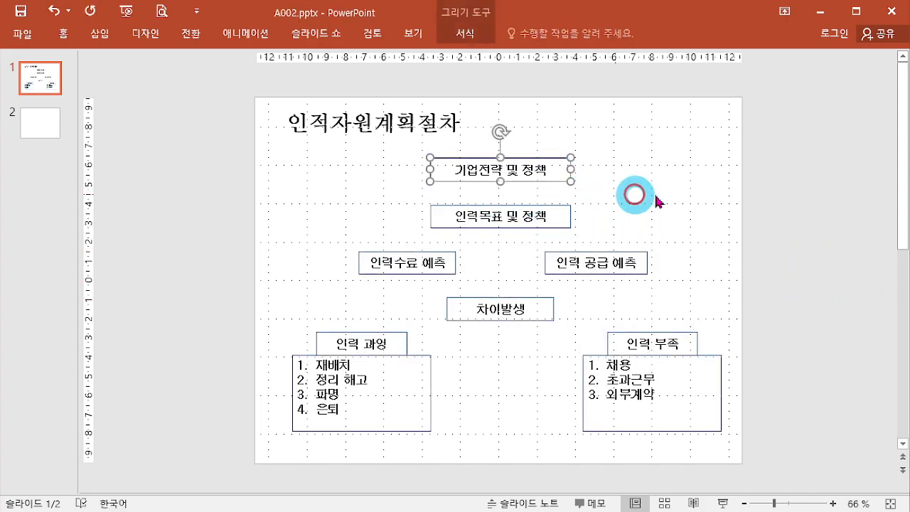
key("Up")
key("Up")
key("Up")
key("Up")
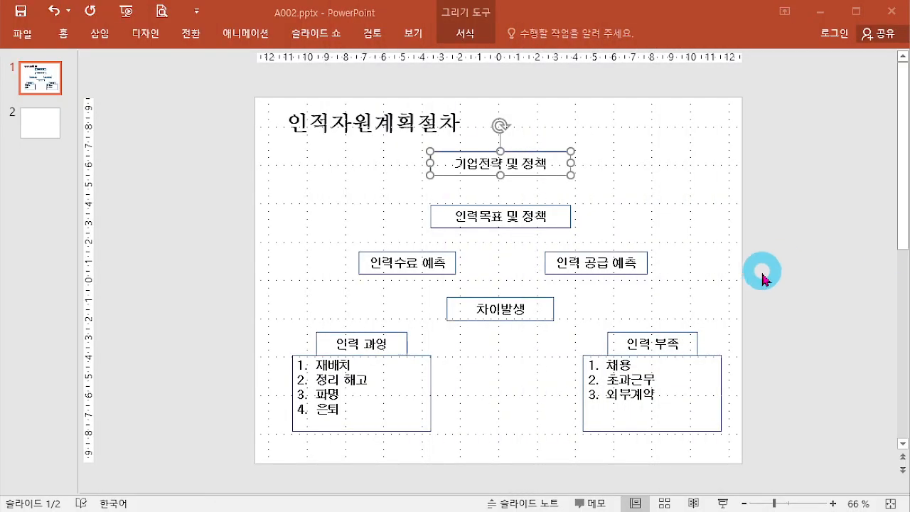
Add a borderless text box reading 차이없음 : and 수요 = 공급 on two lines, just below the 인력 공급 예측 box.
left_click(68, 36)
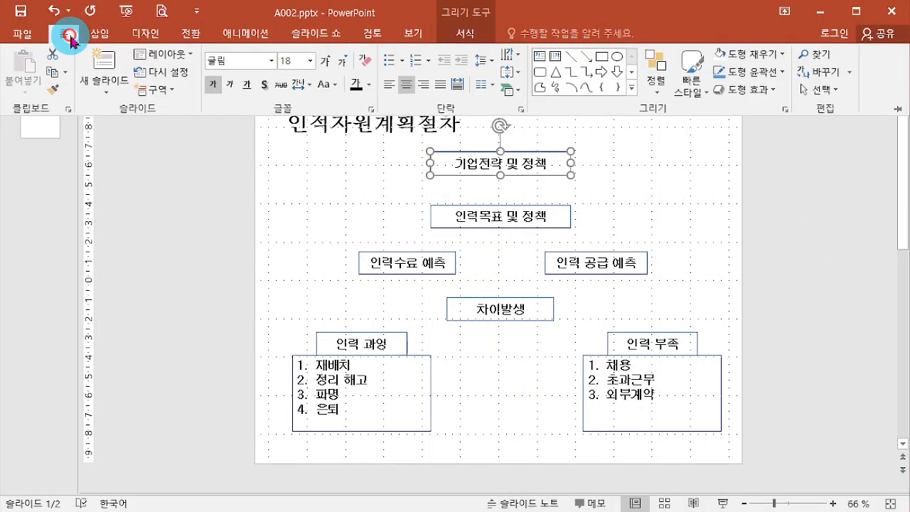
left_click(540, 56)
left_click(636, 298)
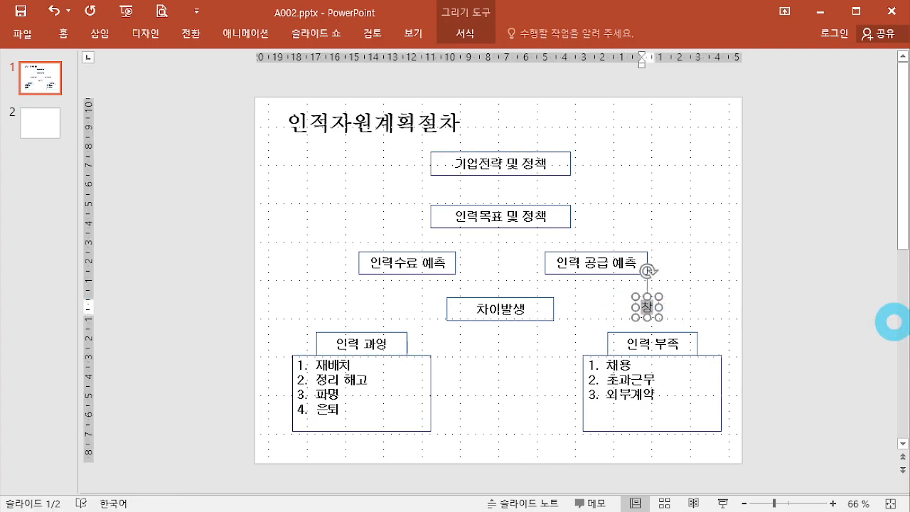
type("차이없음 :")
key("Return")
type("ㅅ")
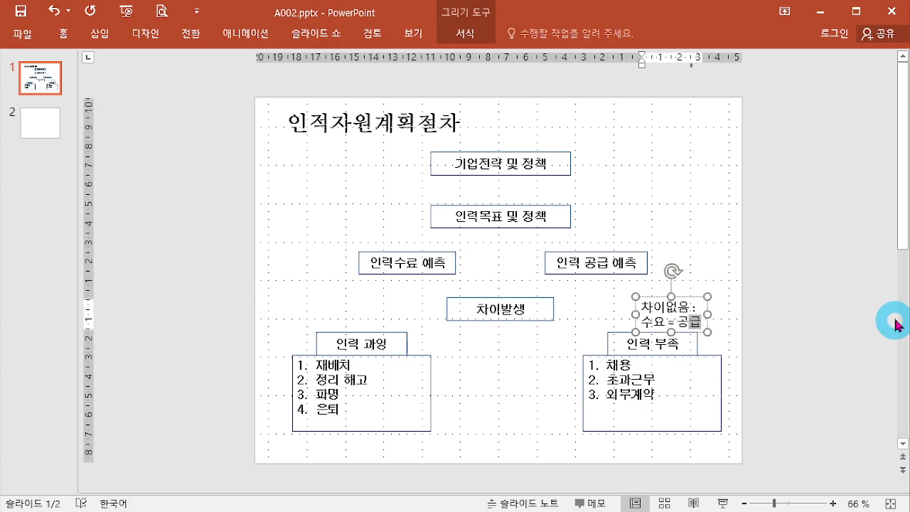
left_click(829, 270)
left_click_drag(708, 306, 700, 289)
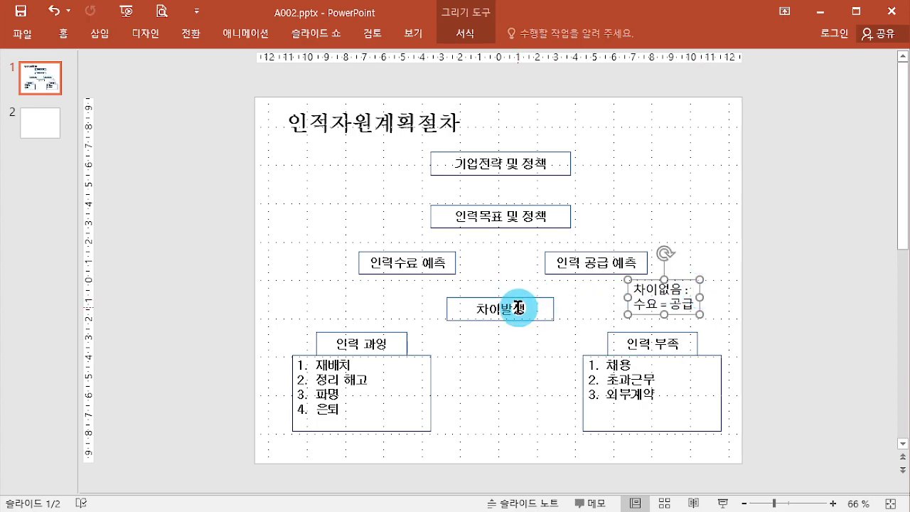
Move the 차이발생, 인력 과잉 and 인력 부족 boxes and both list boxes down together by about 1 cm.
left_click_drag(241, 299, 593, 384)
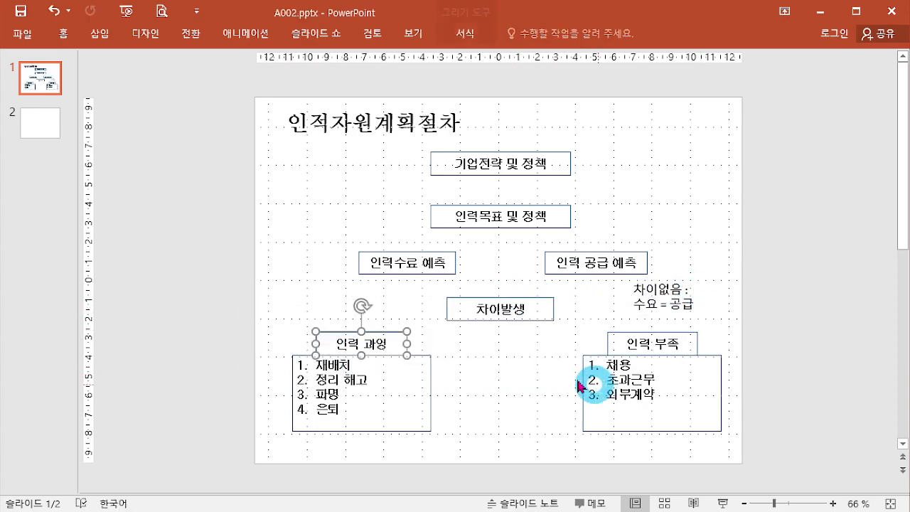
left_click_drag(229, 285, 859, 436)
key("Down")
key("Down")
key("Down")
key("Down")
key("Down")
key("Down")
key("Up")
key("Up")
key("Up")
key("Up")
key("Up")
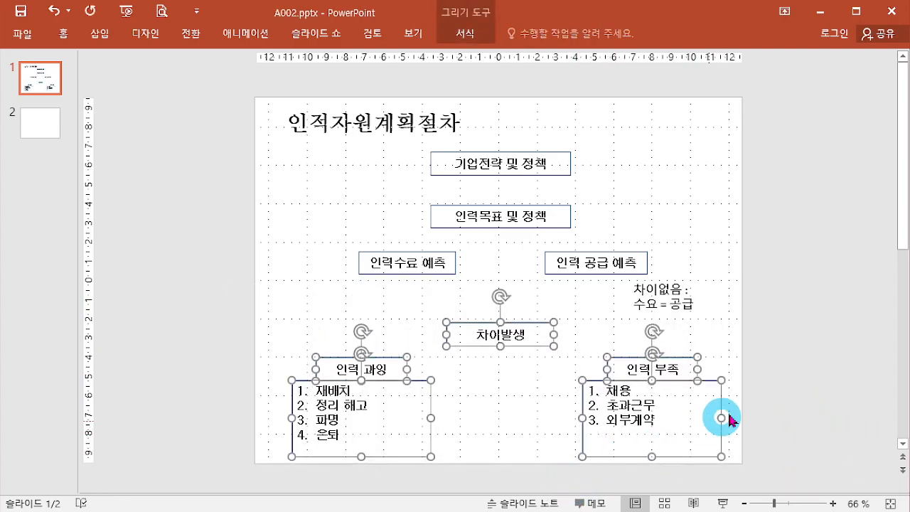
key("Up")
key("Up")
key("Up")
left_click(771, 391)
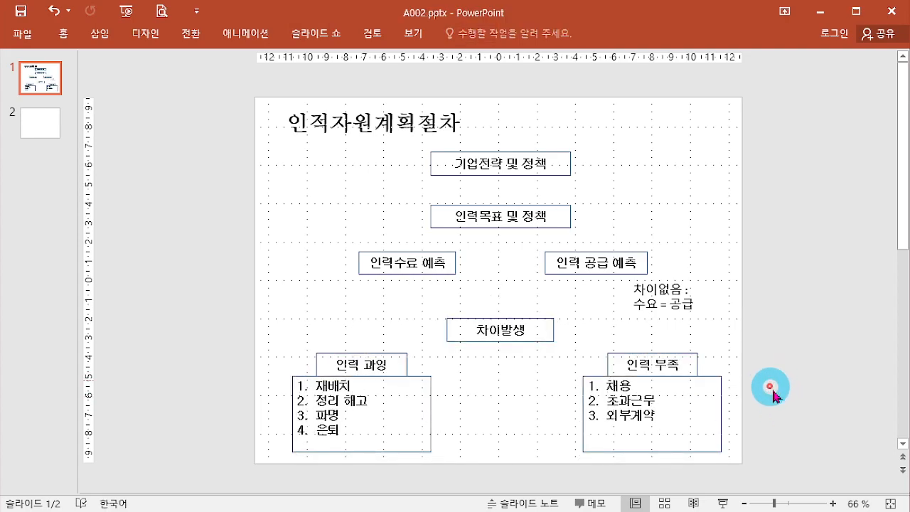
Shorten both list boxes from their lower edges to about 3.5 cm, and shift the five lower boxes slightly down.
left_click(721, 420)
left_click(334, 435, "shift")
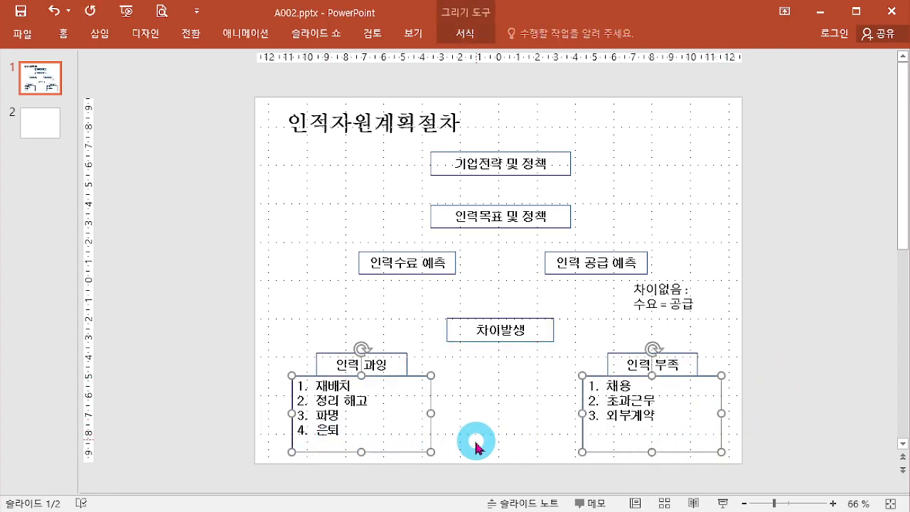
left_click_drag(363, 453, 364, 443)
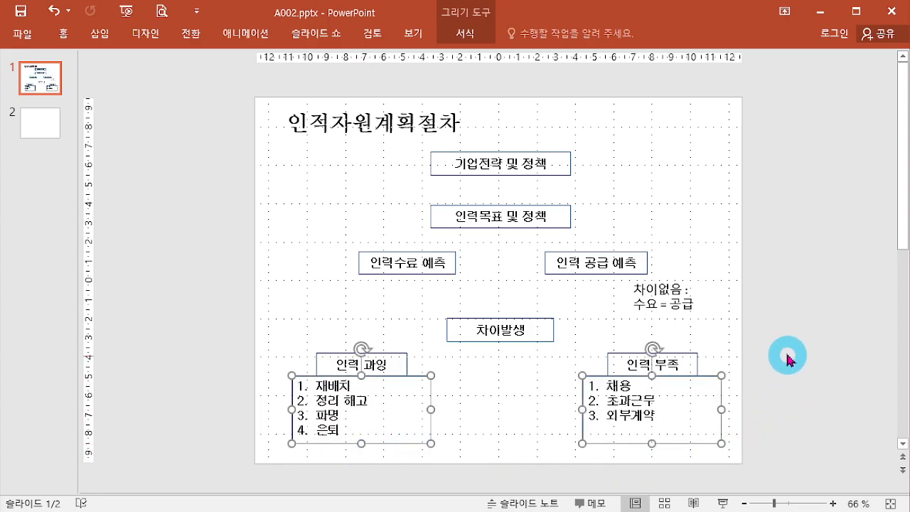
left_click(801, 318)
left_click_drag(808, 300, 202, 491)
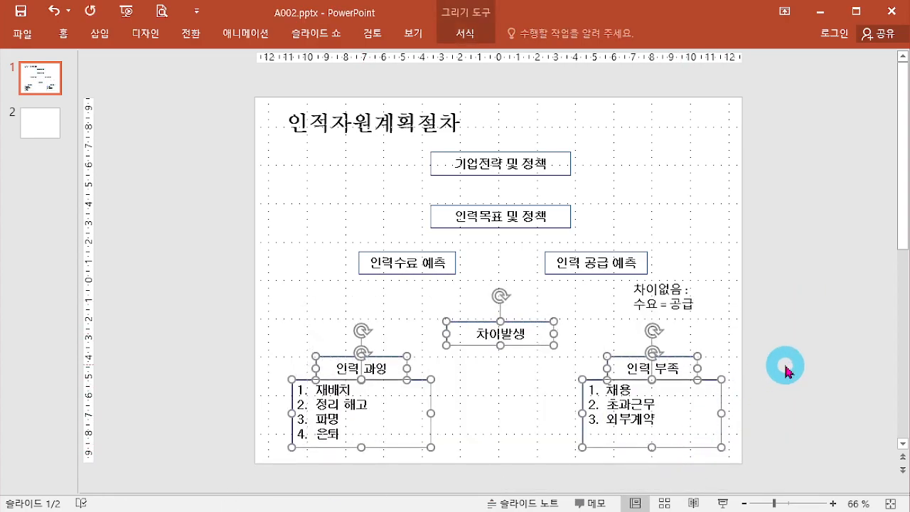
Move the 차이없음 text box slightly down and to the right, between the 인력 공급 예측 and 인력 부족 boxes.
left_click(646, 299)
left_click_drag(670, 313, 668, 321)
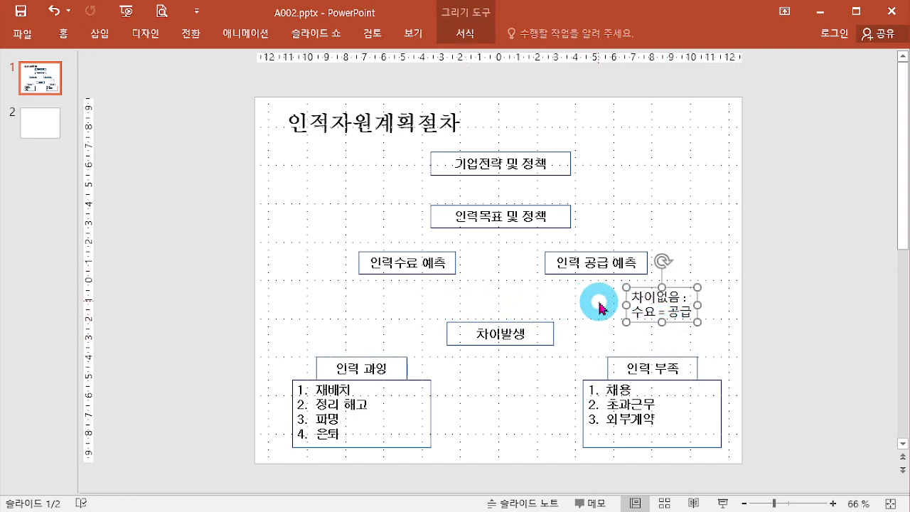
key("Right")
key("Right")
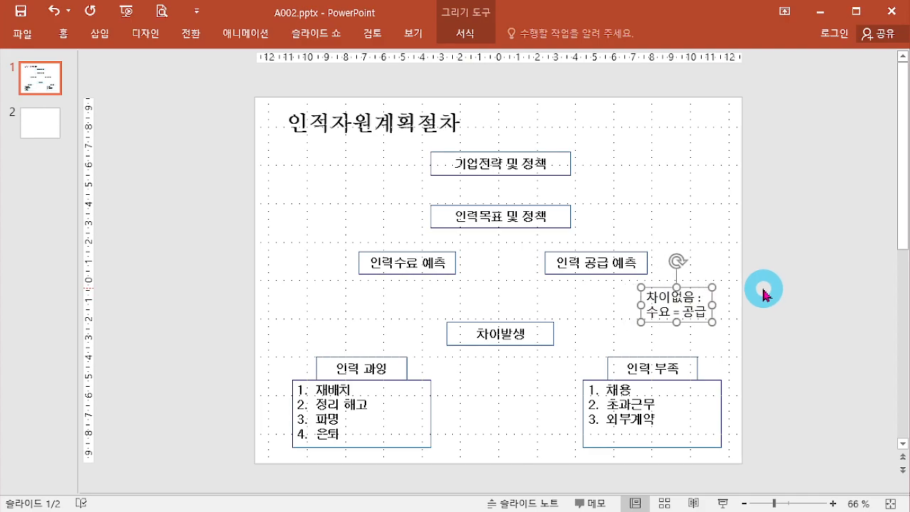
key("ctrl+Right")
key("ctrl+Right")
key("ctrl+Right")
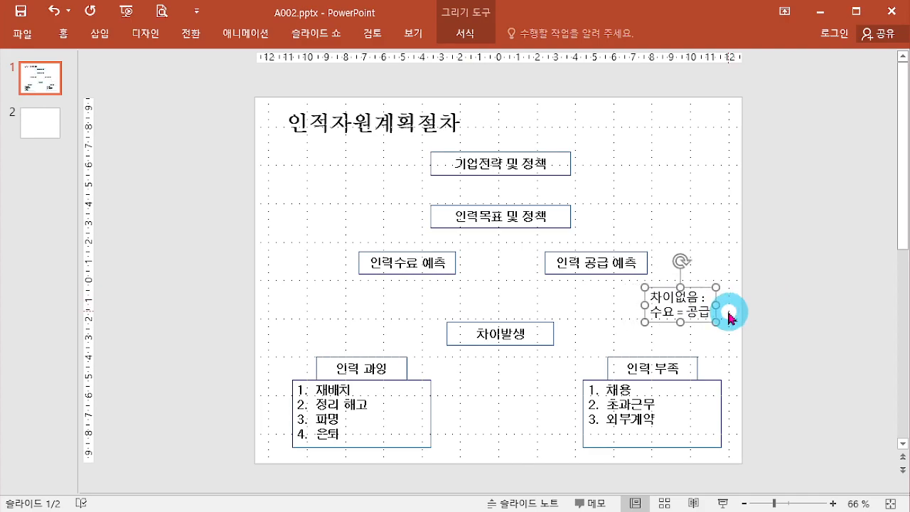
left_click(839, 324)
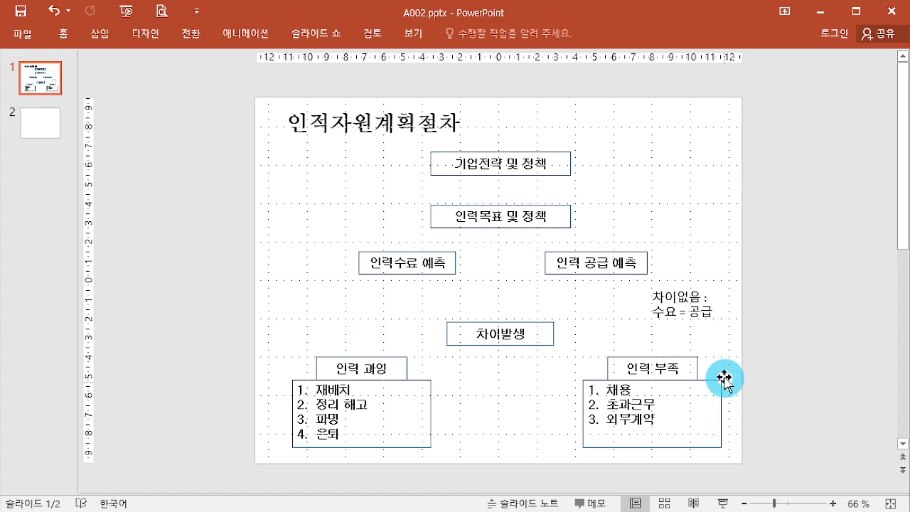
Shift the 인력수료 예측 box, the 인력 과잉 box and its list box left together by about 0.6 cm.
left_click_drag(264, 330, 432, 473)
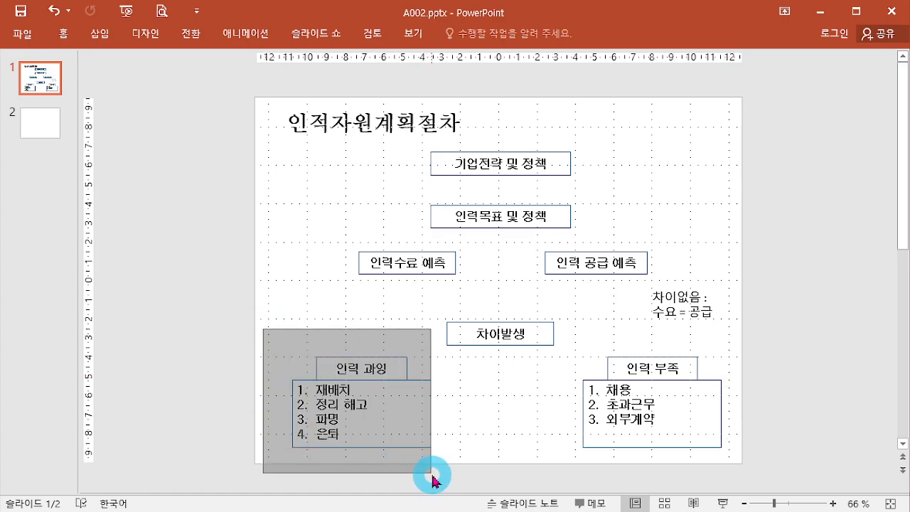
left_click(436, 271, "shift")
key("ctrl+Left")
key("ctrl+Left")
key("ctrl+Left")
key("ctrl+Left")
key("ctrl+Left")
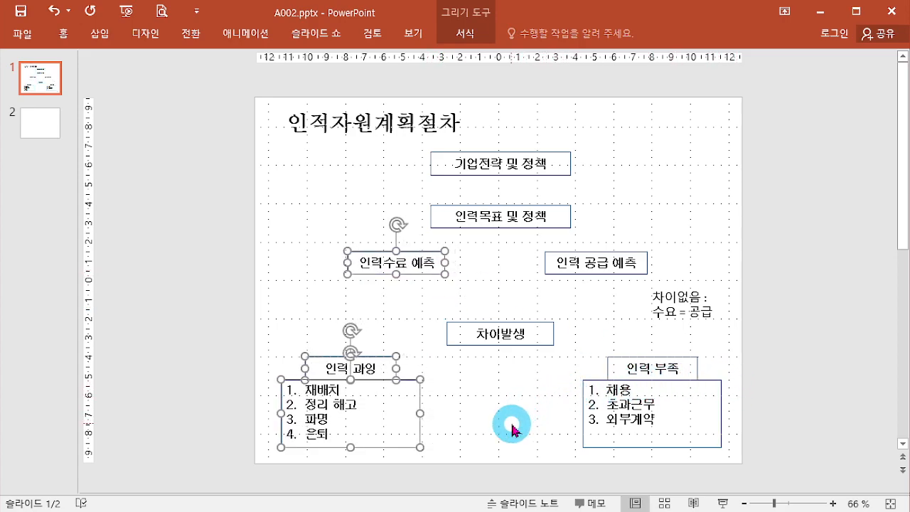
left_click(512, 427)
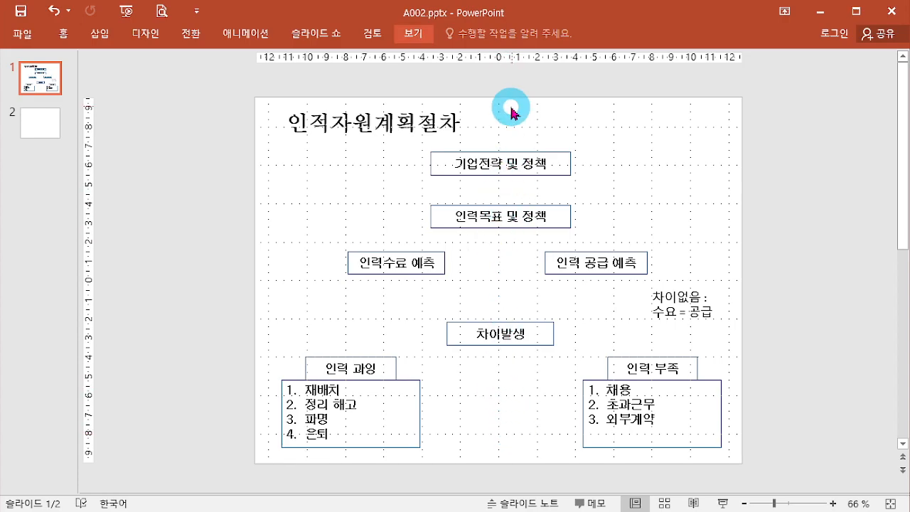
Display the drawing guides (안내선) on the slide.
left_click(411, 37)
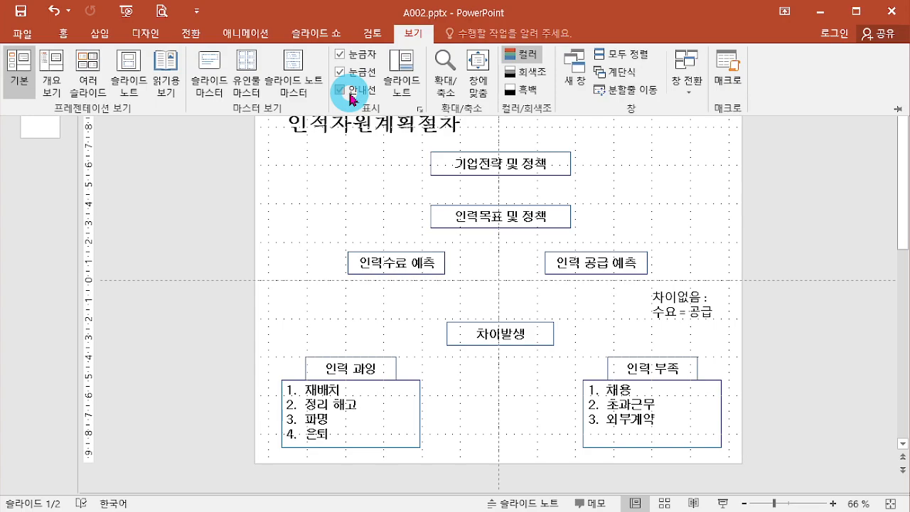
left_click(197, 258)
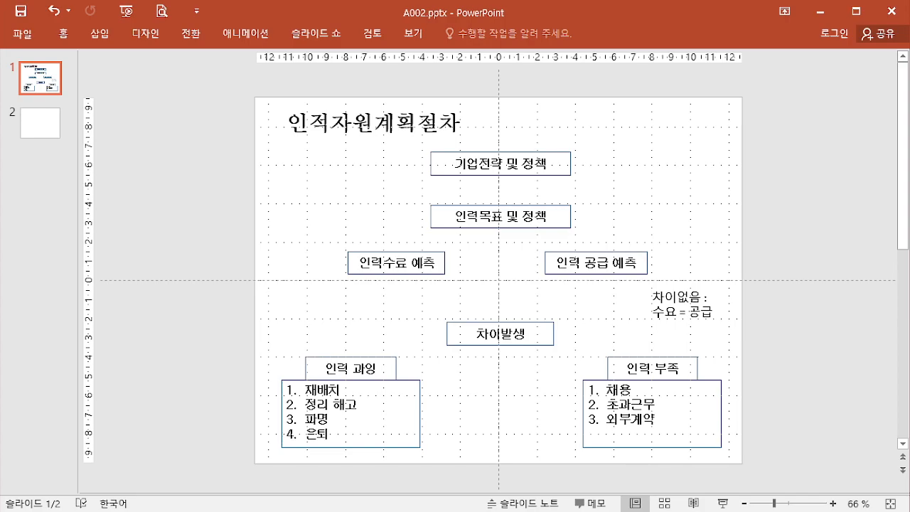
Draw elbow arrow connectors from both sides of 인력목표 및 정책 to the tops of 인력 공급 예측 and 인력수료 예측.
left_click(63, 32)
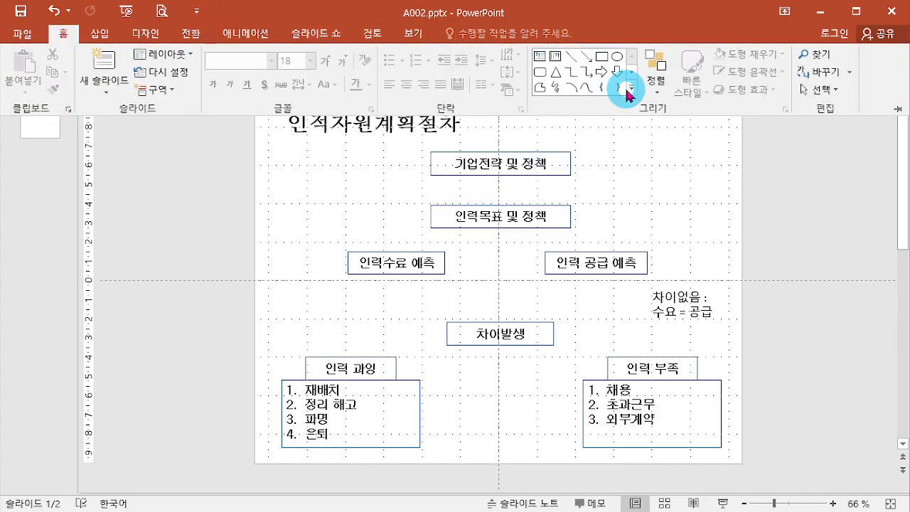
left_click(630, 93)
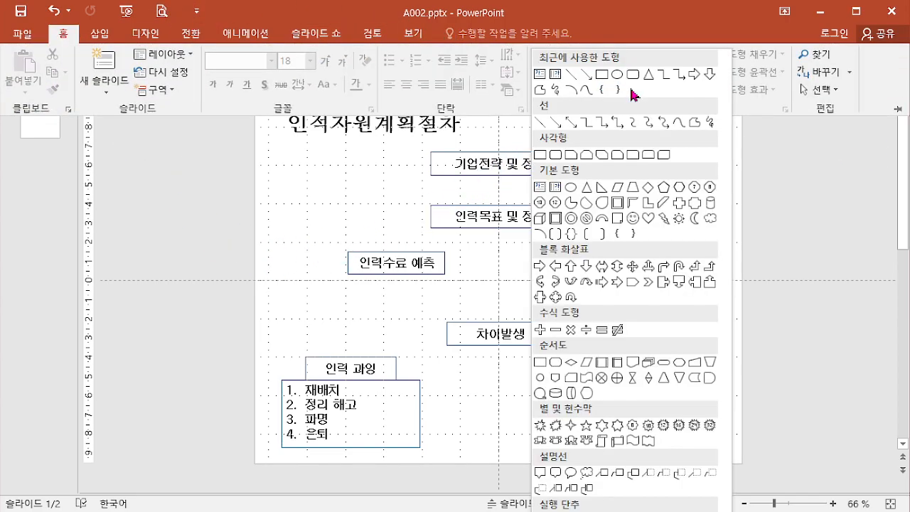
left_click(604, 126)
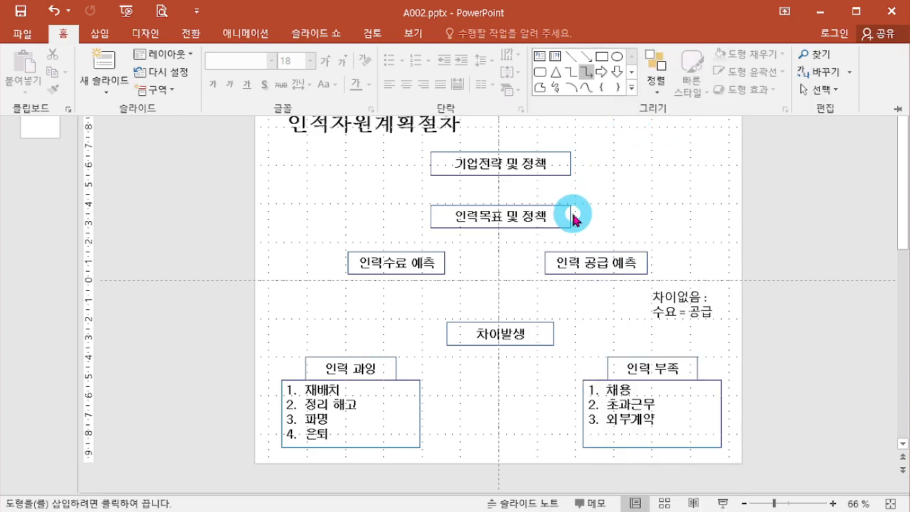
scroll(597, 229, "up", 8, "ctrl")
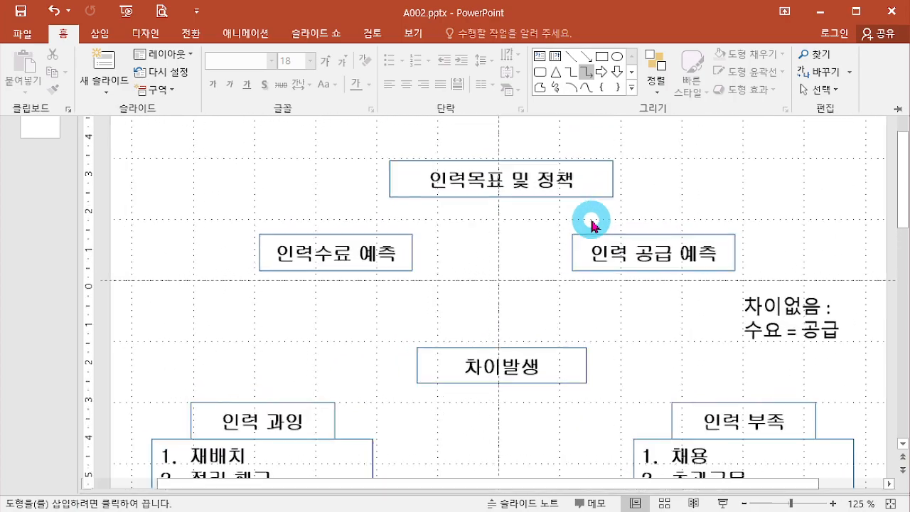
scroll(679, 191, "up", 1)
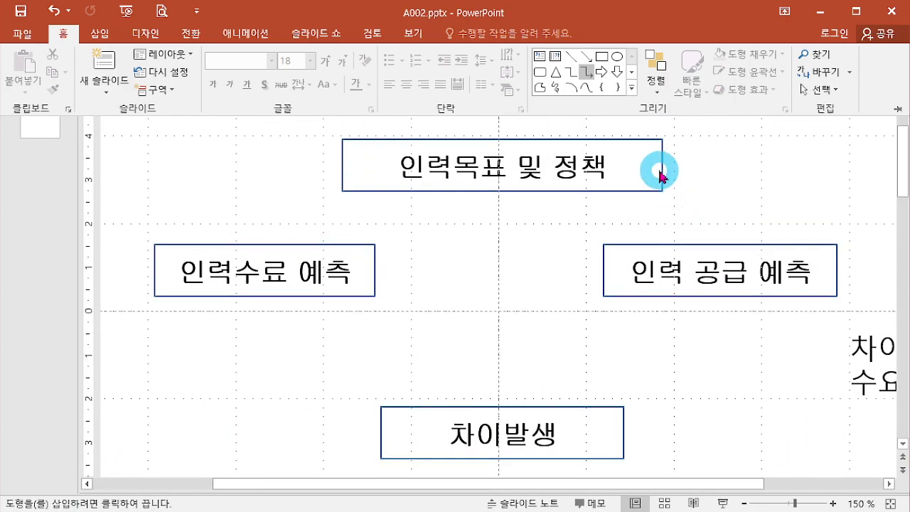
key("ctrl+F1")
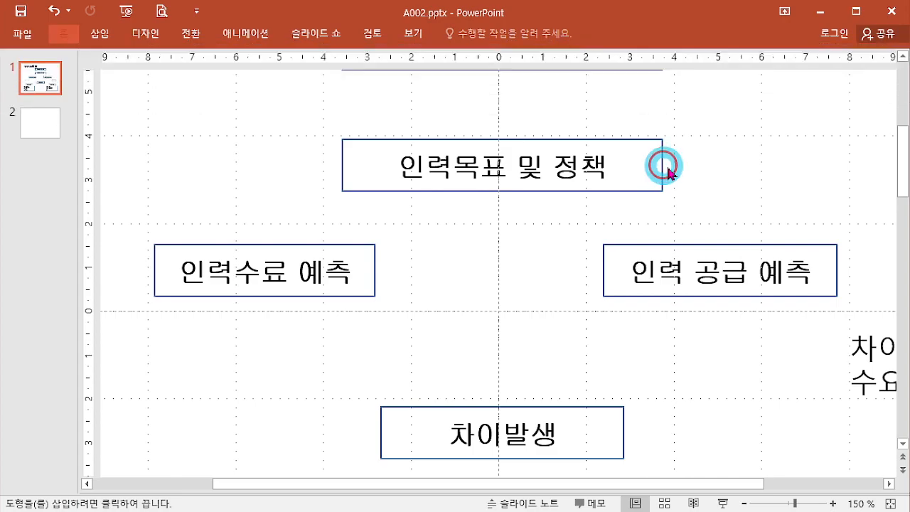
mouse_move(671, 165)
left_mouse_down()
mouse_move(740, 195)
mouse_move(735, 244)
left_mouse_up()
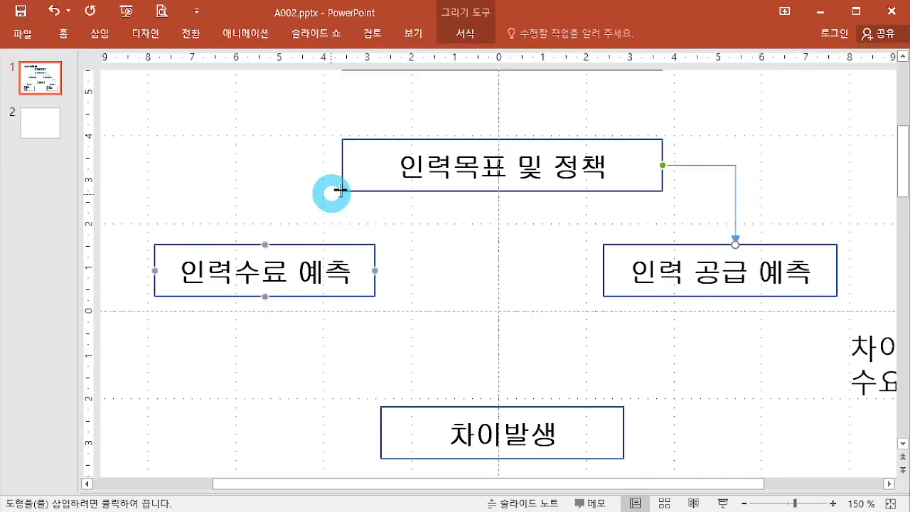
left_click_drag(345, 166, 252, 244)
Draw elbow arrow connectors from the bottom of 차이발생 to the tops of the 인력 부족 and 인력 과잉 boxes.
scroll(413, 319, "down", 5)
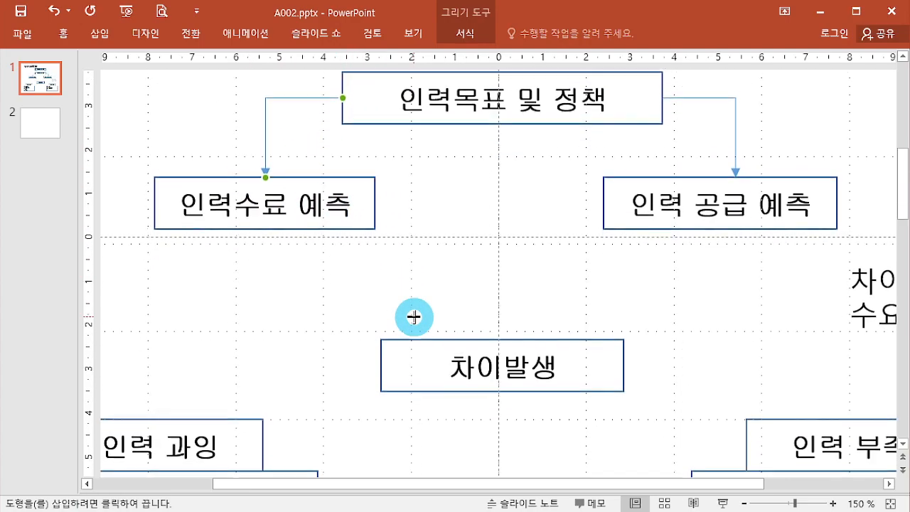
scroll(513, 310, "down", 3)
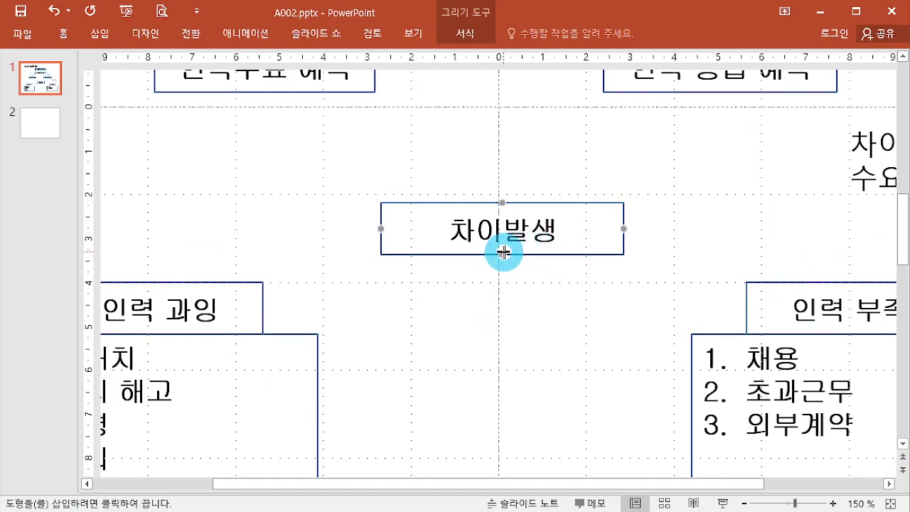
left_click_drag(505, 265, 851, 282)
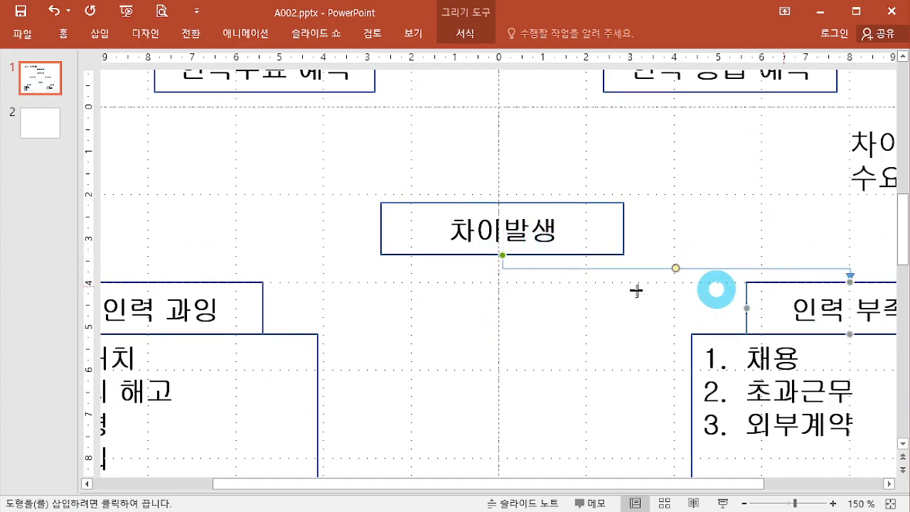
left_click_drag(504, 256, 158, 281)
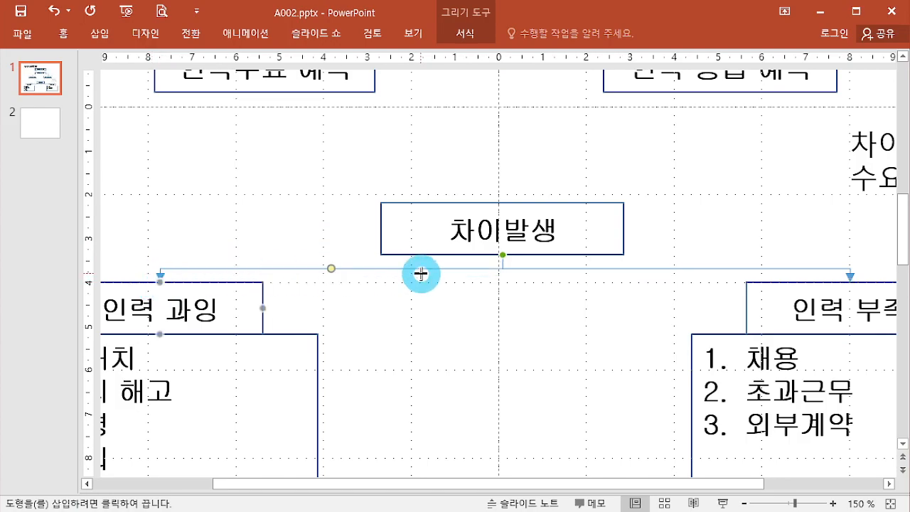
Draw straight arrow connectors from the bottom of 인력목표 및 정책 to the top of 차이발생 and from 인력수료 예측 to 인력 공급 예측.
scroll(576, 285, "down", 3)
scroll(579, 290, "up", 3)
scroll(573, 288, "up", 3)
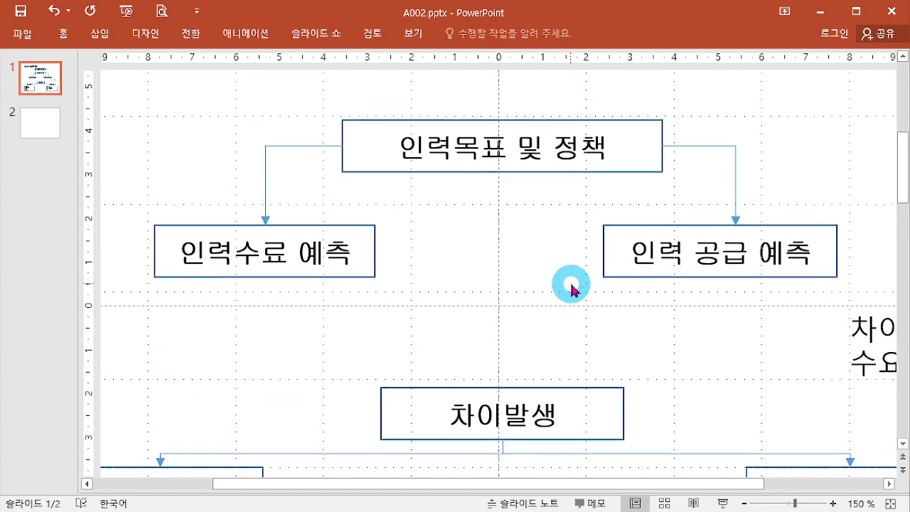
scroll(573, 288, "up", 1)
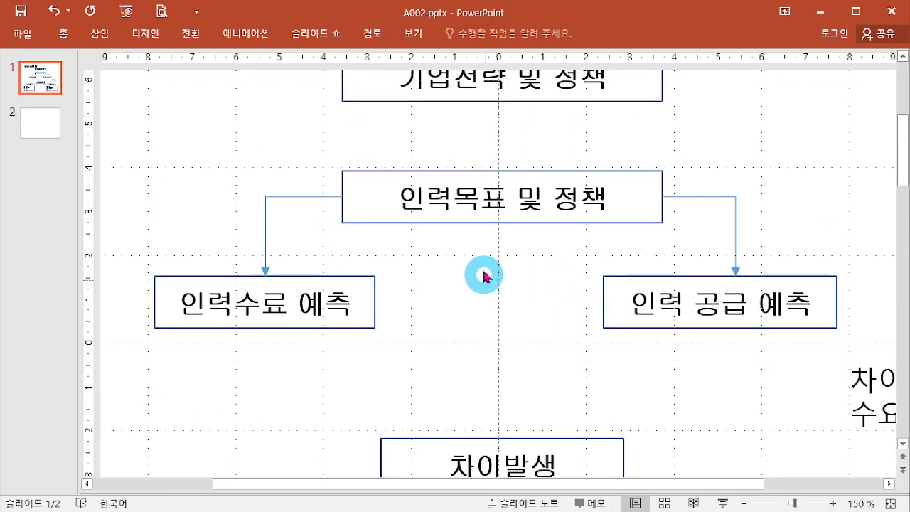
left_click(64, 34)
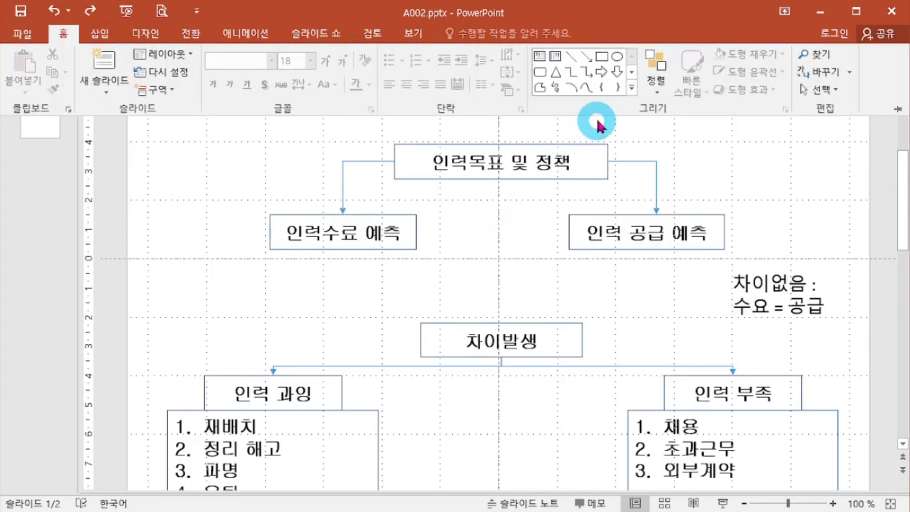
left_click(629, 88)
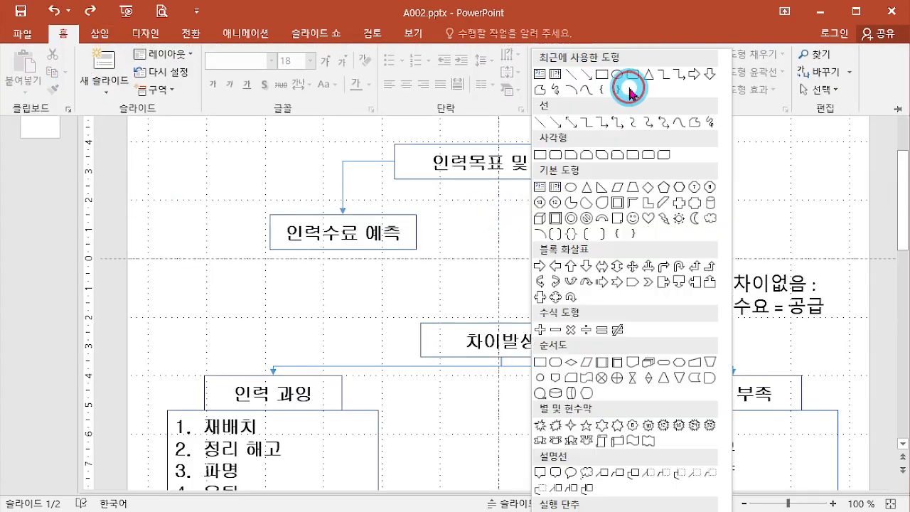
left_click(559, 128)
scroll(504, 287, "up", 1)
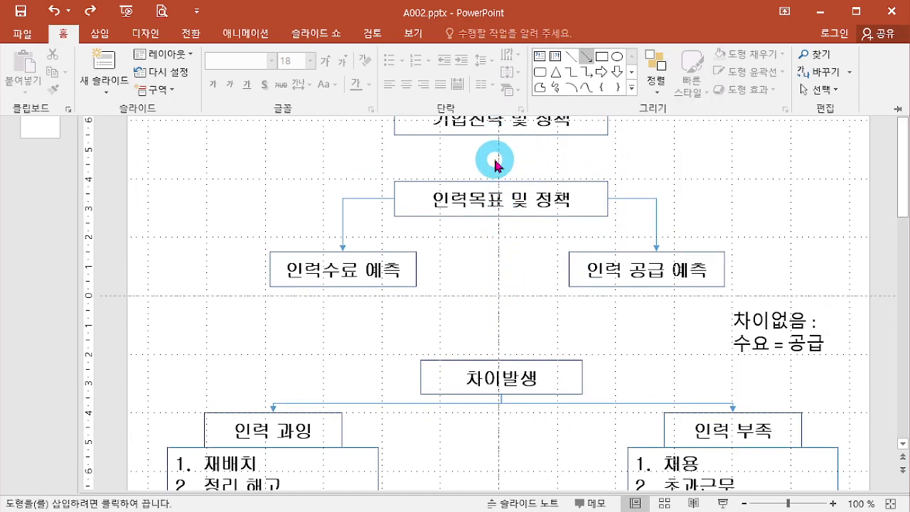
left_click(501, 216)
left_click_drag(498, 215, 501, 359)
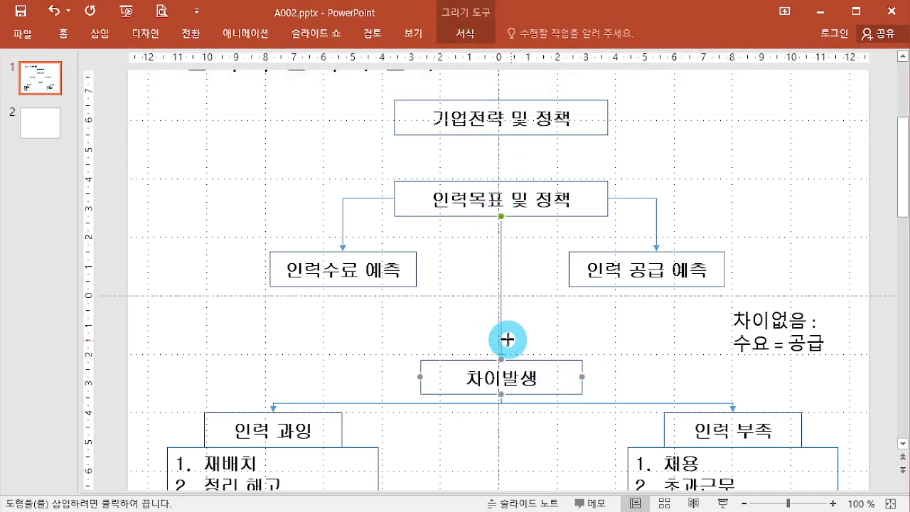
left_click_drag(416, 270, 569, 269)
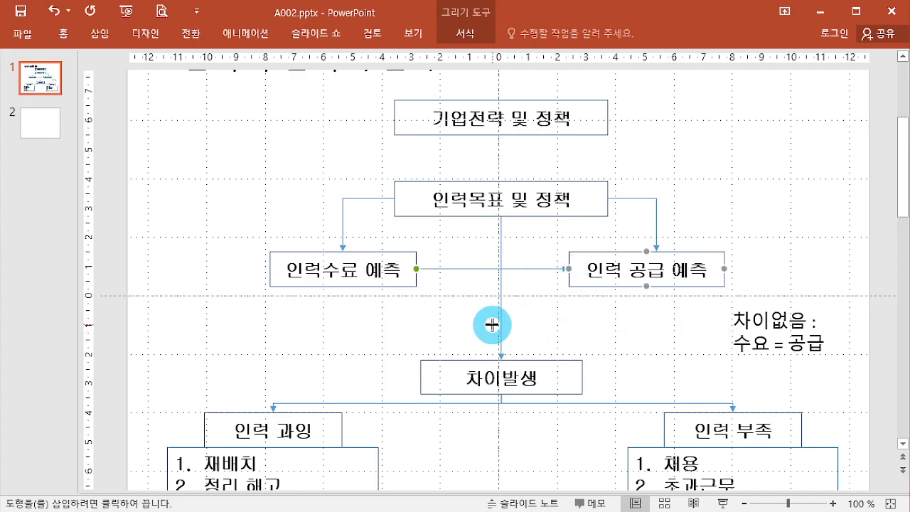
Draw a straight arrow from the central vertical connector to the 차이없음 : 수요 = 공급 text box and lower its start point to level it.
left_click_drag(501, 325, 724, 332)
scroll(489, 330, "up", 10)
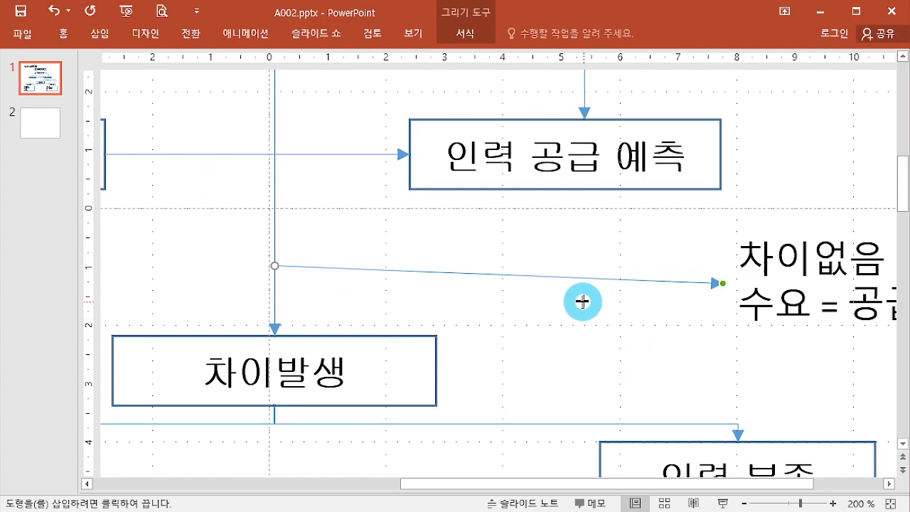
key("Escape")
left_click_drag(275, 269, 275, 285)
left_click(556, 317)
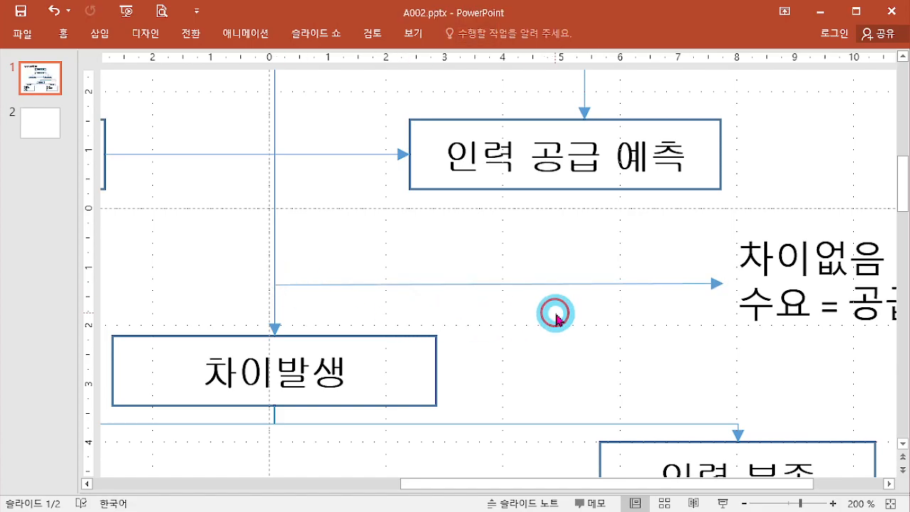
scroll(567, 313, "down", 10)
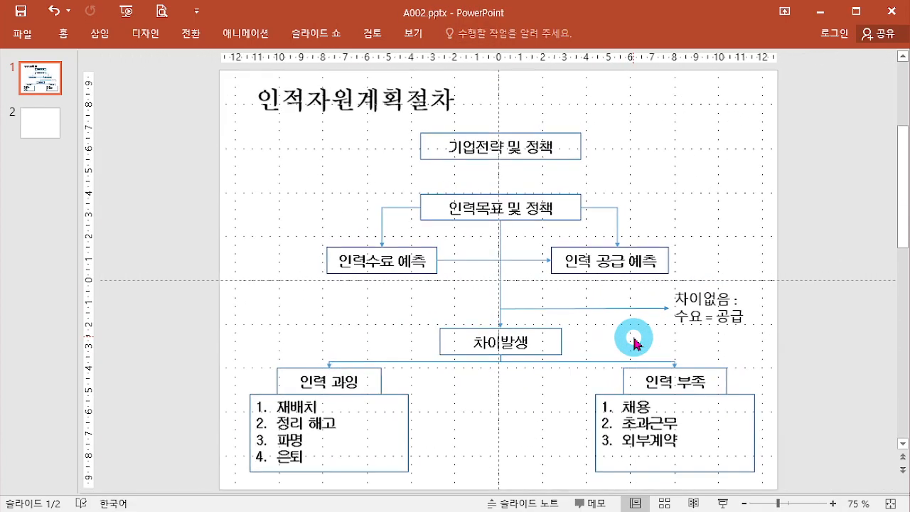
scroll(743, 358, "down", 1)
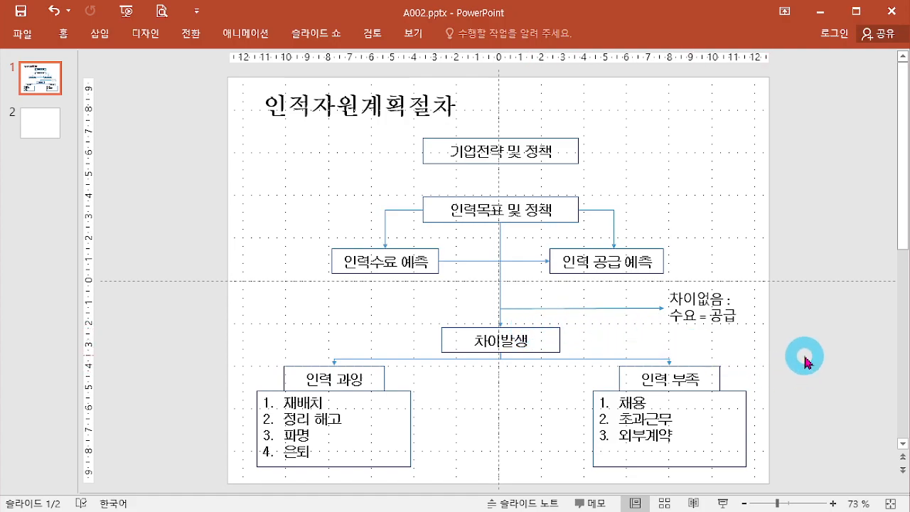
Move the 차이발생 box up by about 0.4 cm.
left_click_drag(536, 332, 534, 327)
key("ctrl+z")
key("ctrl+y")
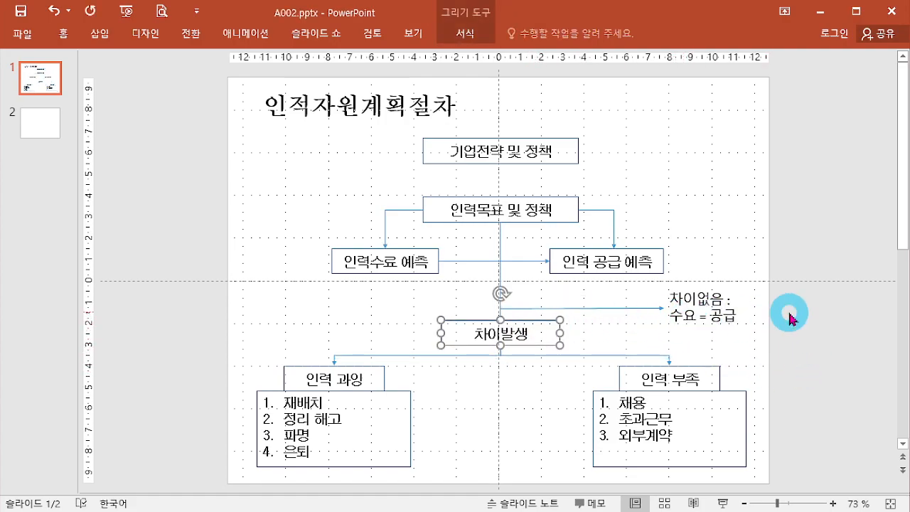
Nudge the 차이없음 : 수요 = 공급 text box and its arrow up together by about 0.6 cm.
left_click(752, 302)
left_click(731, 288)
left_click(625, 305, "shift")
key("Up")
key("Up")
key("Up")
key("Up")
key("Up")
key("Up")
key("Up")
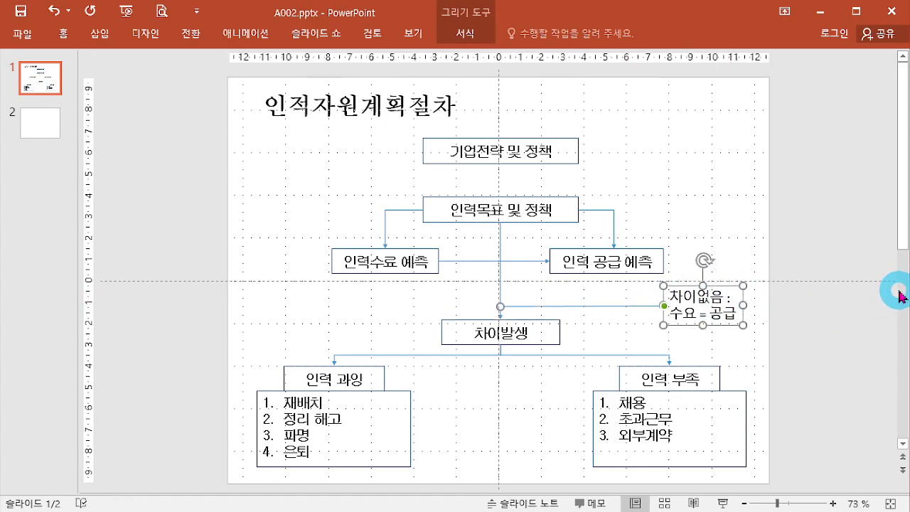
left_click(851, 305)
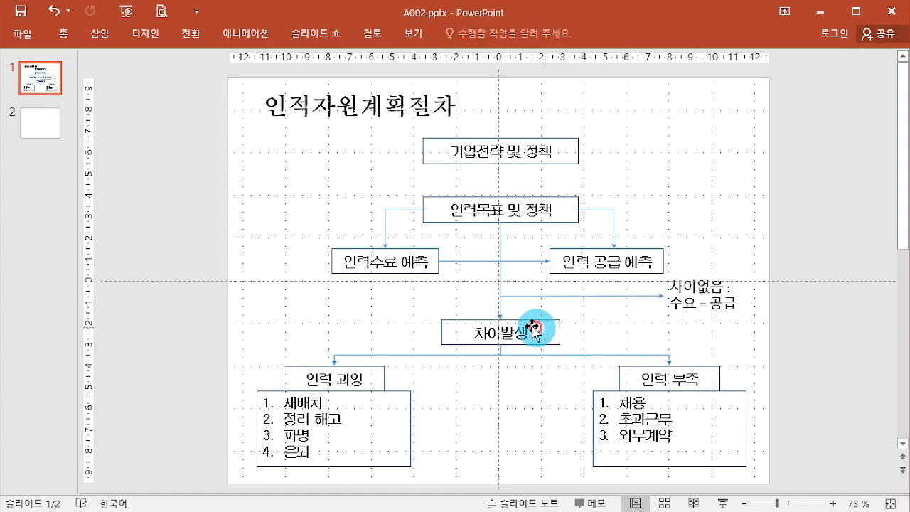
Nudge the 차이발생 box up slightly, by about 0.1 cm.
left_click(541, 325)
key("Up")
key("Up")
left_click(791, 317)
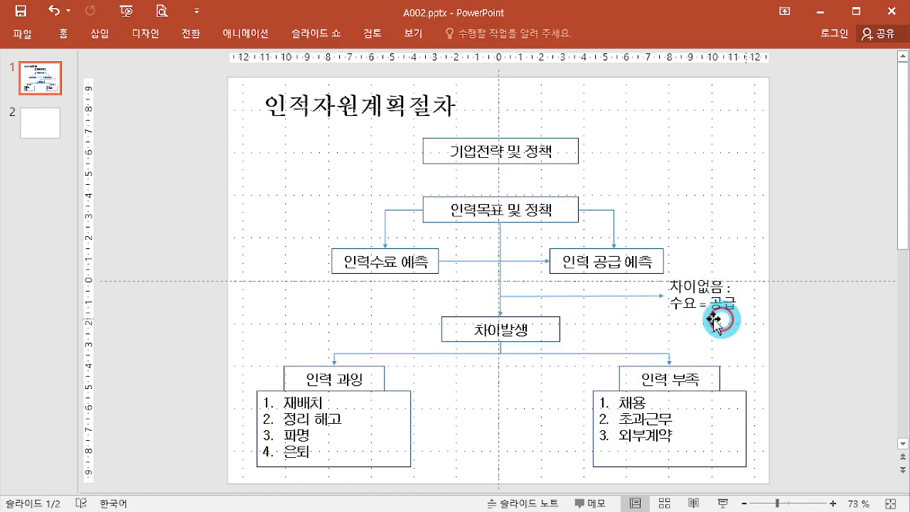
Adjust the start point of the 차이없음 arrow where it meets the central vertical connector.
scroll(622, 327, "up", 8, "ctrl")
left_click(681, 307)
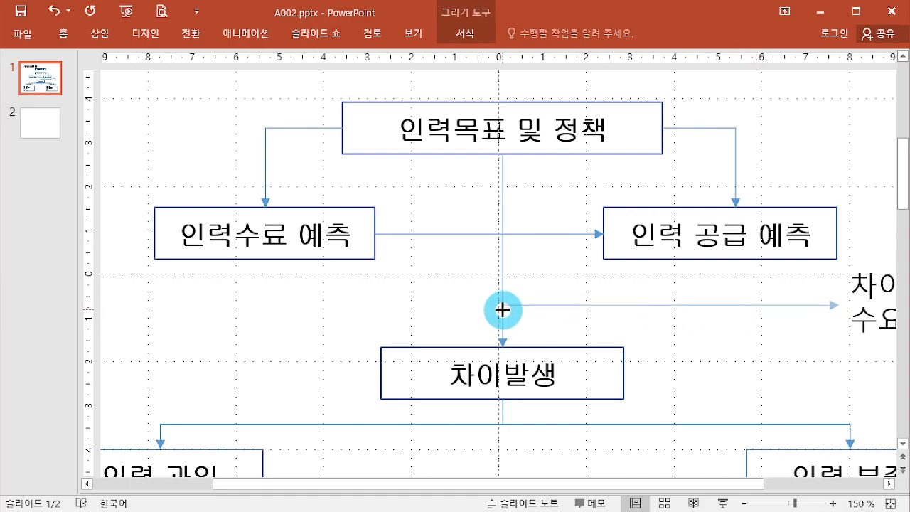
left_click(502, 310)
left_click(625, 351)
left_click(671, 353)
scroll(715, 364, "down", 8, "ctrl")
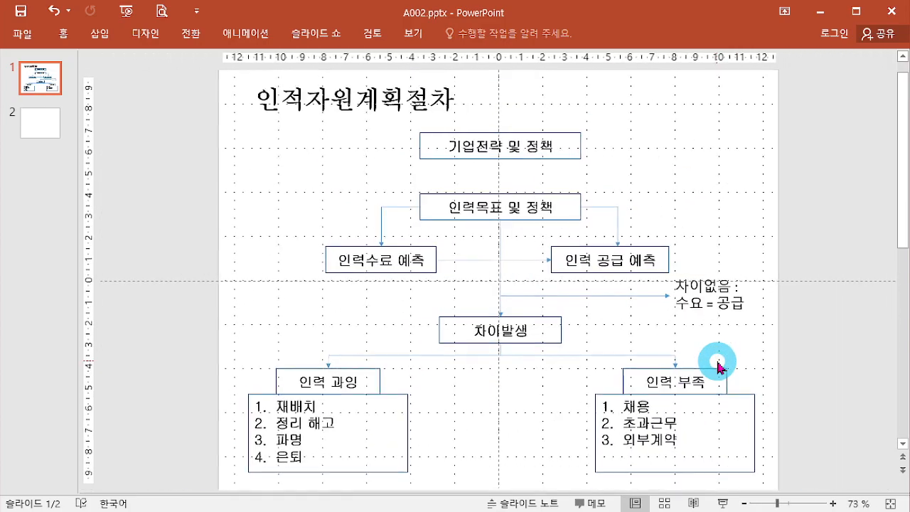
scroll(729, 366, "down", 3, "ctrl")
scroll(769, 362, "up", 2, "ctrl")
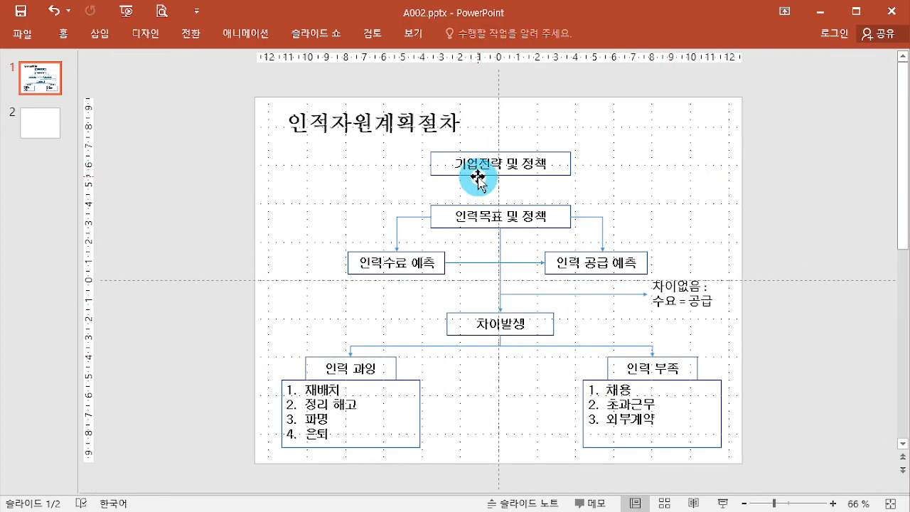
Insert a down block arrow about 3 cm wide and center it over the gap between 기업전략 및 정책 and 인력목표 및 정책.
left_click(76, 41)
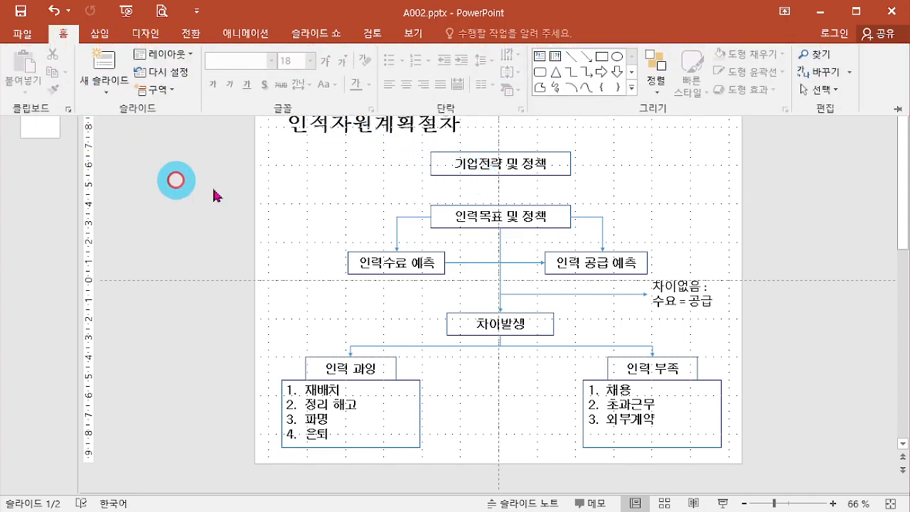
left_click(633, 88)
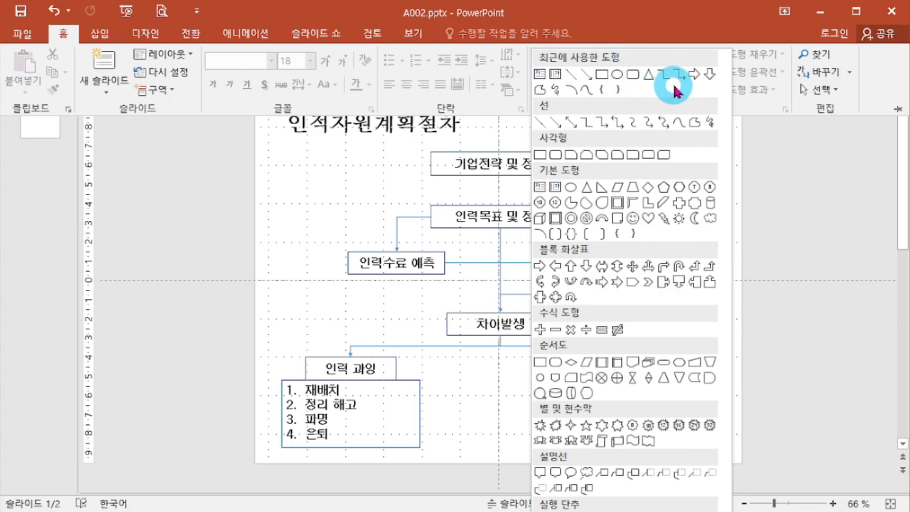
left_click(584, 268)
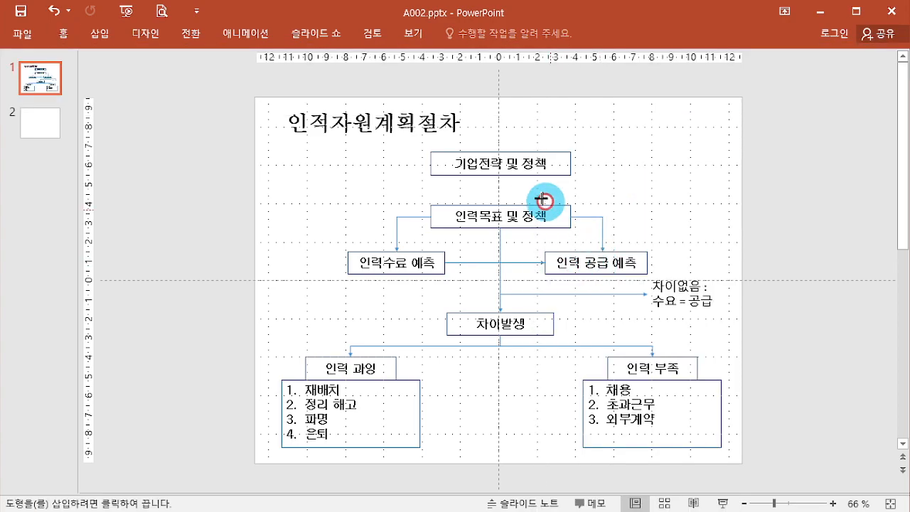
mouse_move(617, 183)
left_mouse_down()
mouse_move(674, 218)
mouse_move(664, 205)
mouse_move(532, 178)
mouse_move(511, 186)
left_mouse_up()
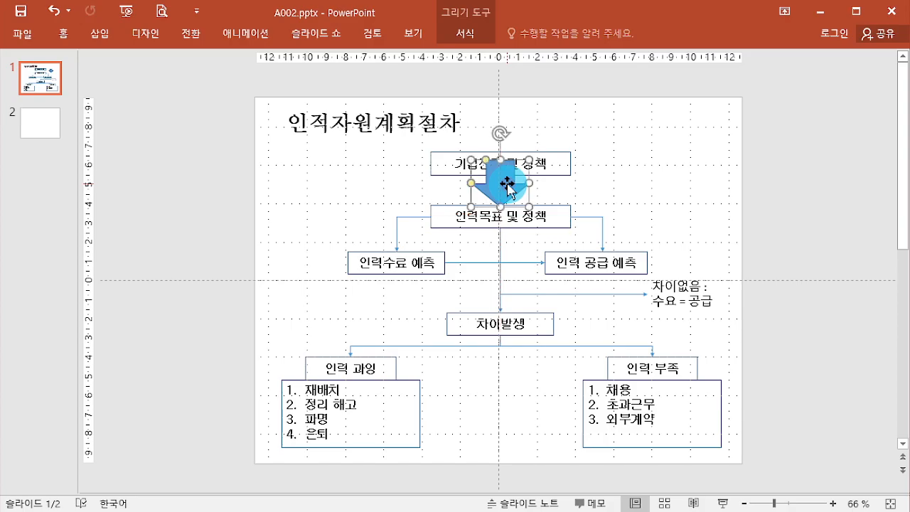
Resize the block arrow to about 1.3 cm wide and 1.6 cm high, fitting exactly between the two boxes.
scroll(511, 178, "up", 10)
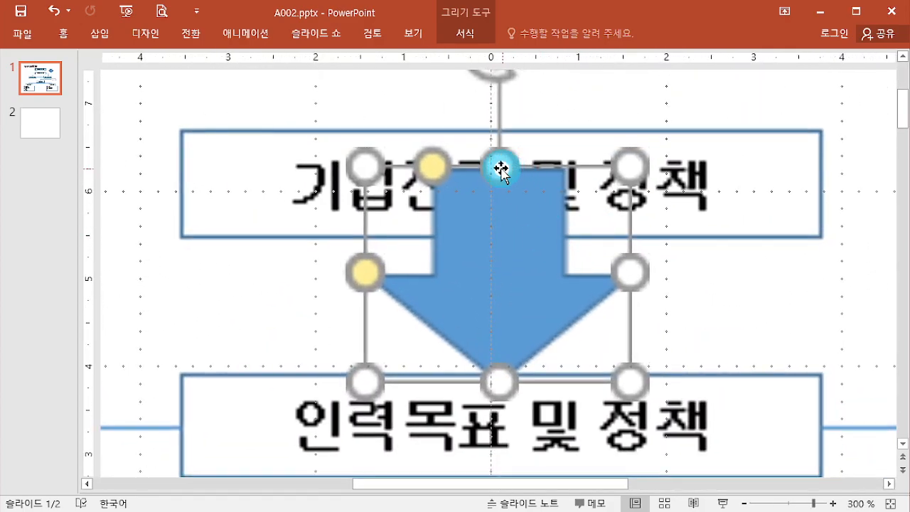
left_click(725, 244)
left_click(491, 254)
left_click_drag(497, 165, 496, 234)
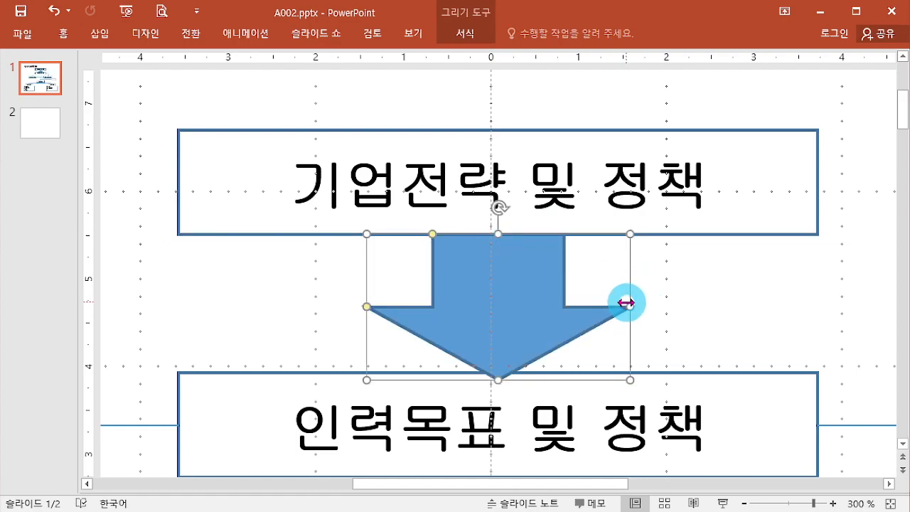
left_click_drag(629, 306, 554, 304)
left_click_drag(495, 378, 498, 373)
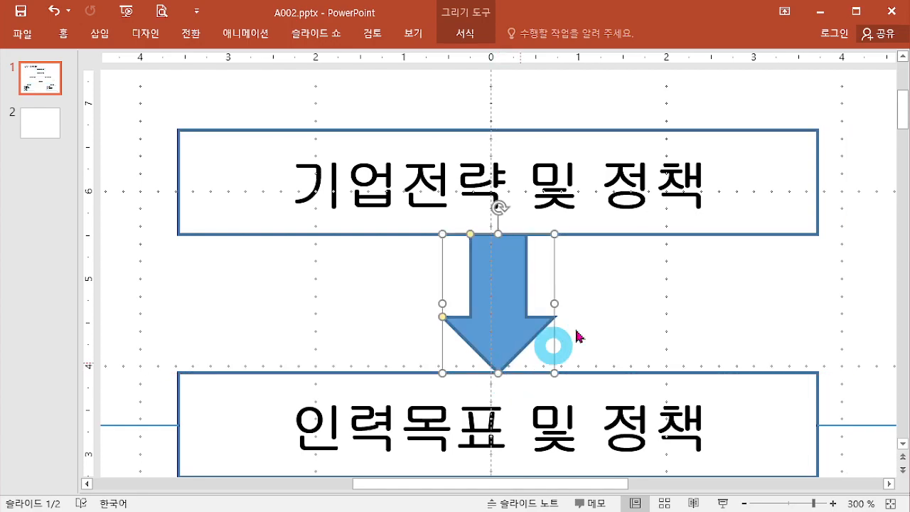
left_click(626, 319)
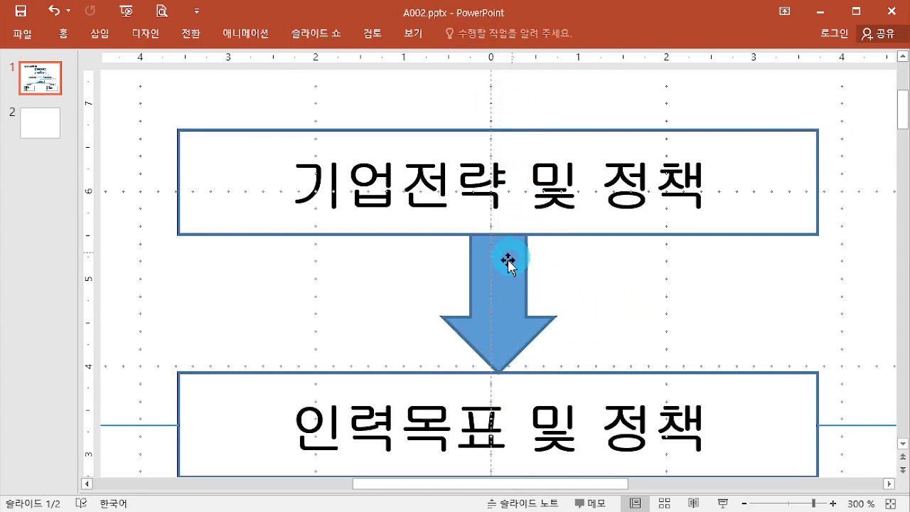
Center the block arrow on the vertical guide and make its shaft narrower.
left_click_drag(510, 257, 502, 259)
left_click(605, 294)
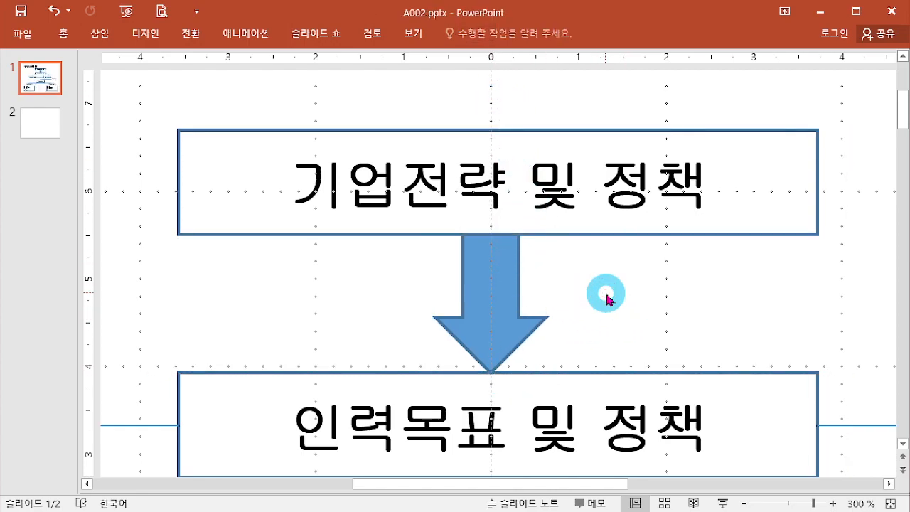
left_click(481, 275)
left_click_drag(463, 235, 476, 242)
left_click(592, 277)
scroll(593, 278, "down", 5, "ctrl")
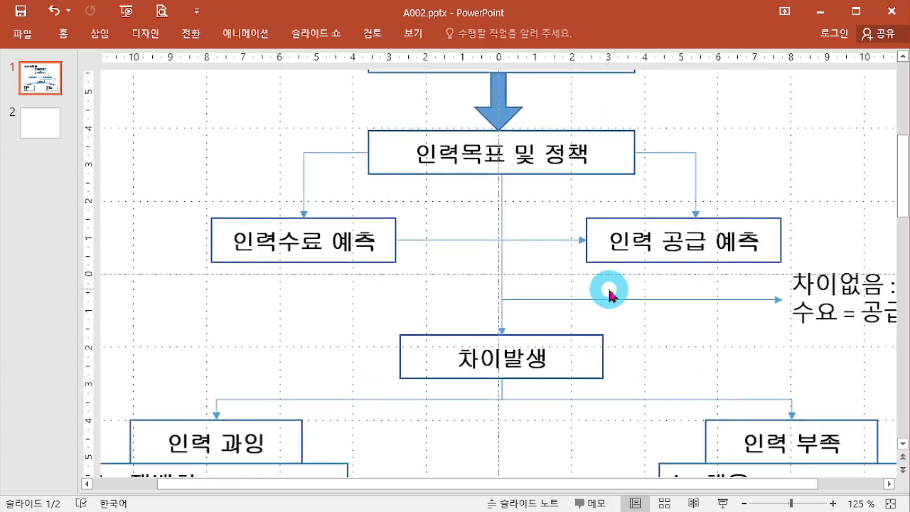
scroll(609, 291, "down", 5, "ctrl")
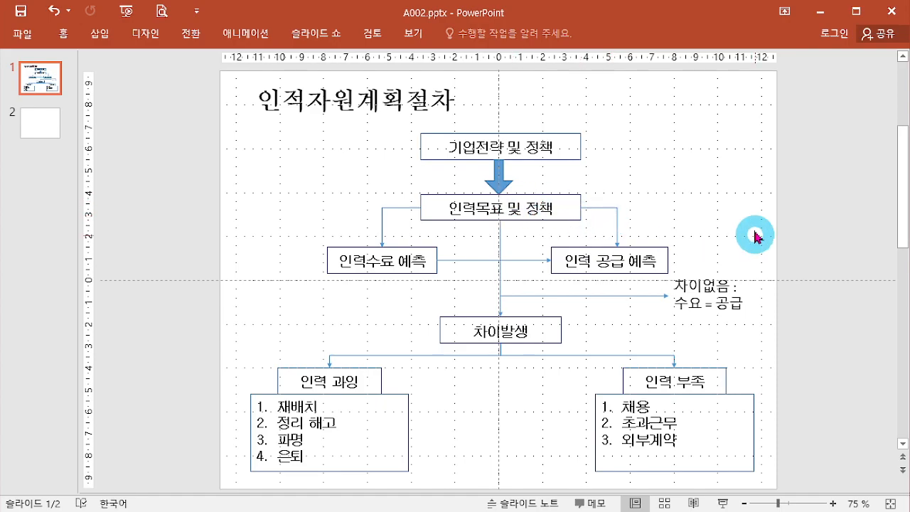
Set a black outline on all the flowchart boxes, connectors and the block arrow, leaving out the 차이없음 text box.
left_click_drag(205, 122, 846, 494)
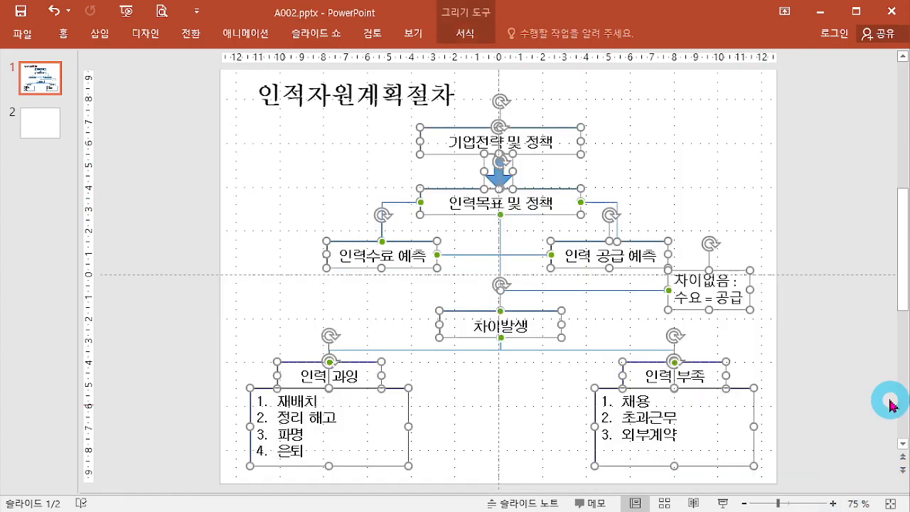
left_click(730, 308, "shift")
left_click(64, 34)
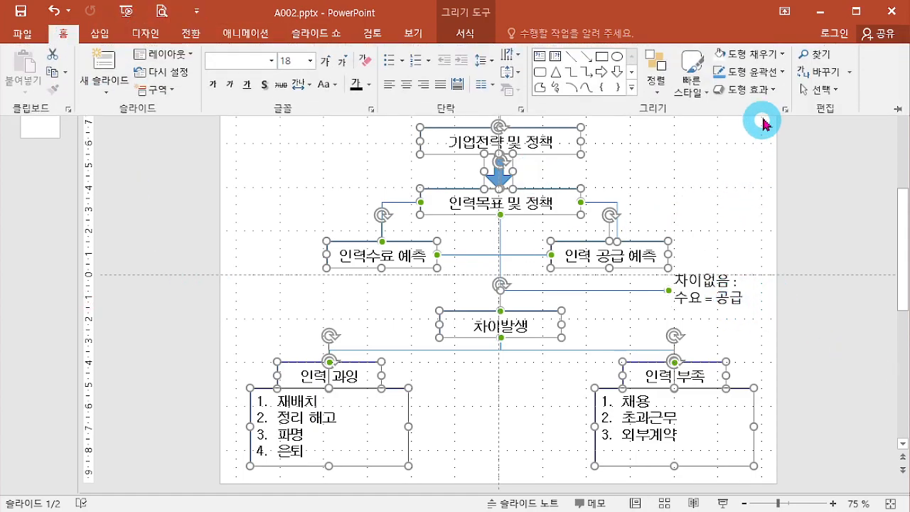
left_click(752, 71)
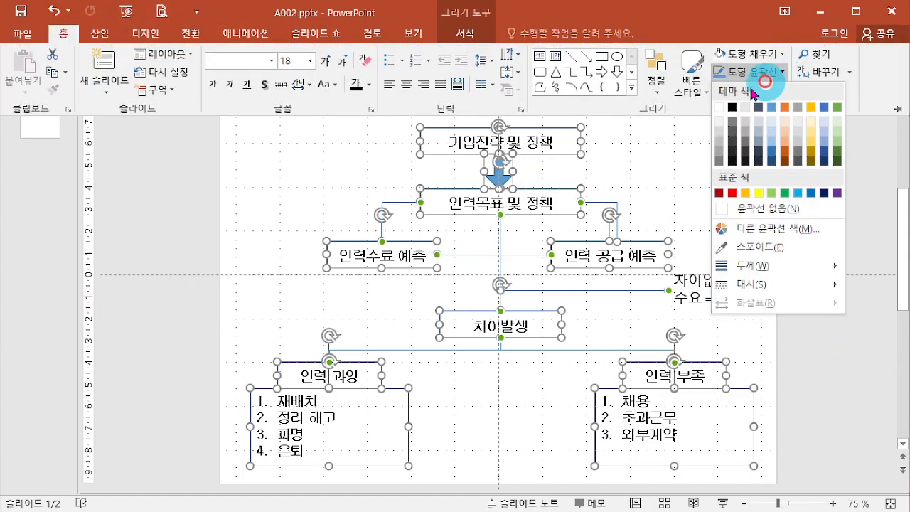
left_click(734, 108)
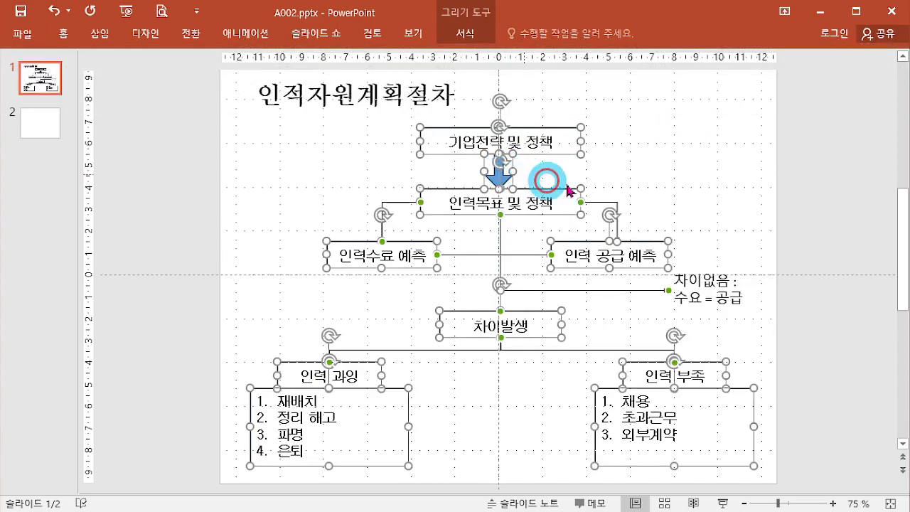
Fill the block arrow below 기업전략 및 정책 with black.
left_click(528, 184)
left_click(497, 172)
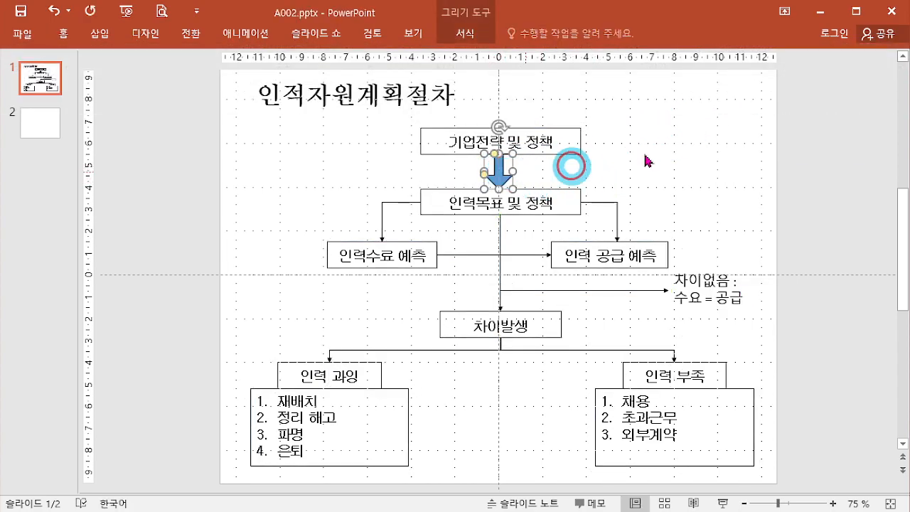
left_click(63, 34)
left_click(742, 57)
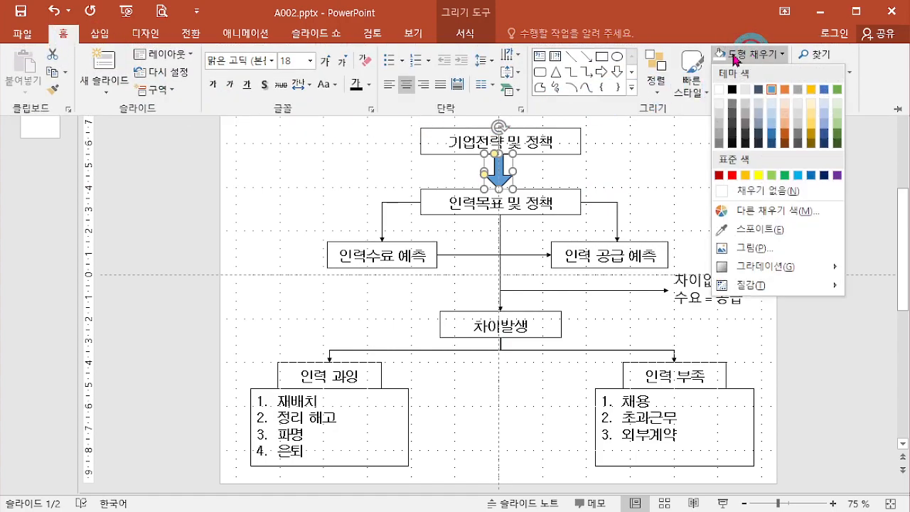
left_click(732, 88)
left_click(756, 175)
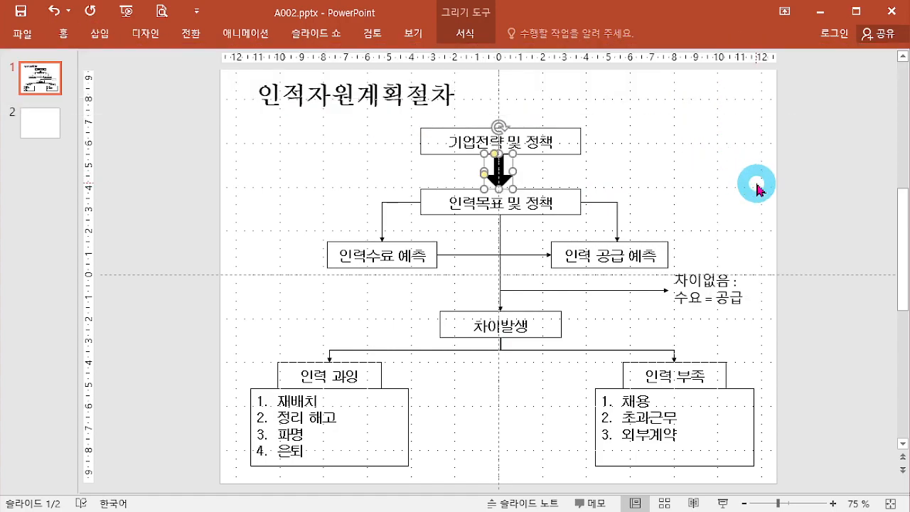
left_click(758, 188)
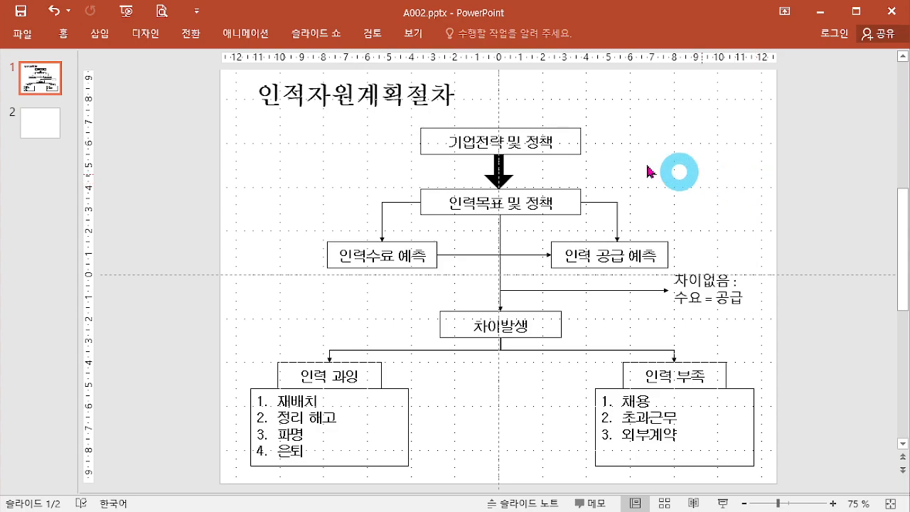
left_click(562, 145)
right_click(562, 146)
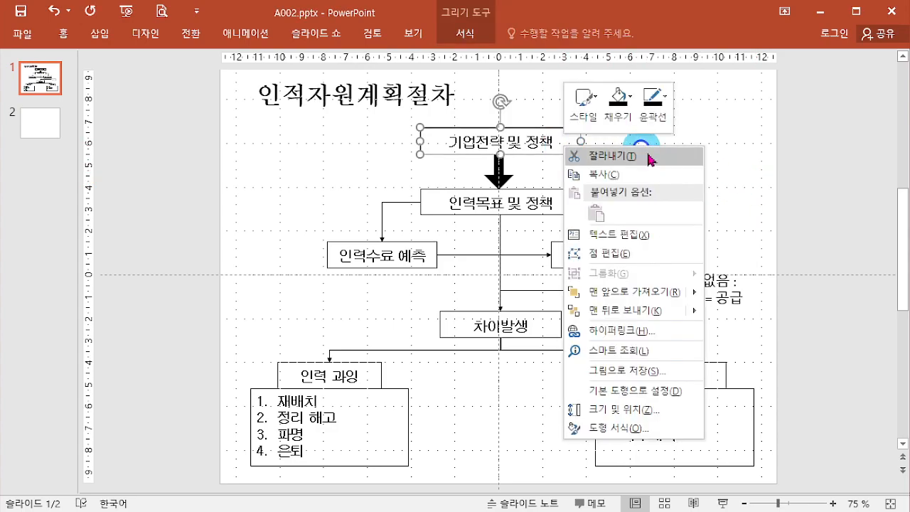
left_click(791, 198)
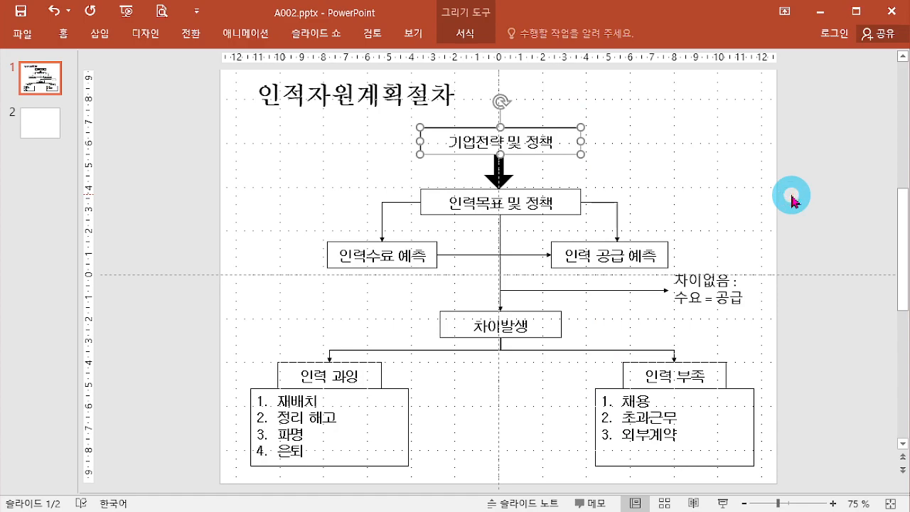